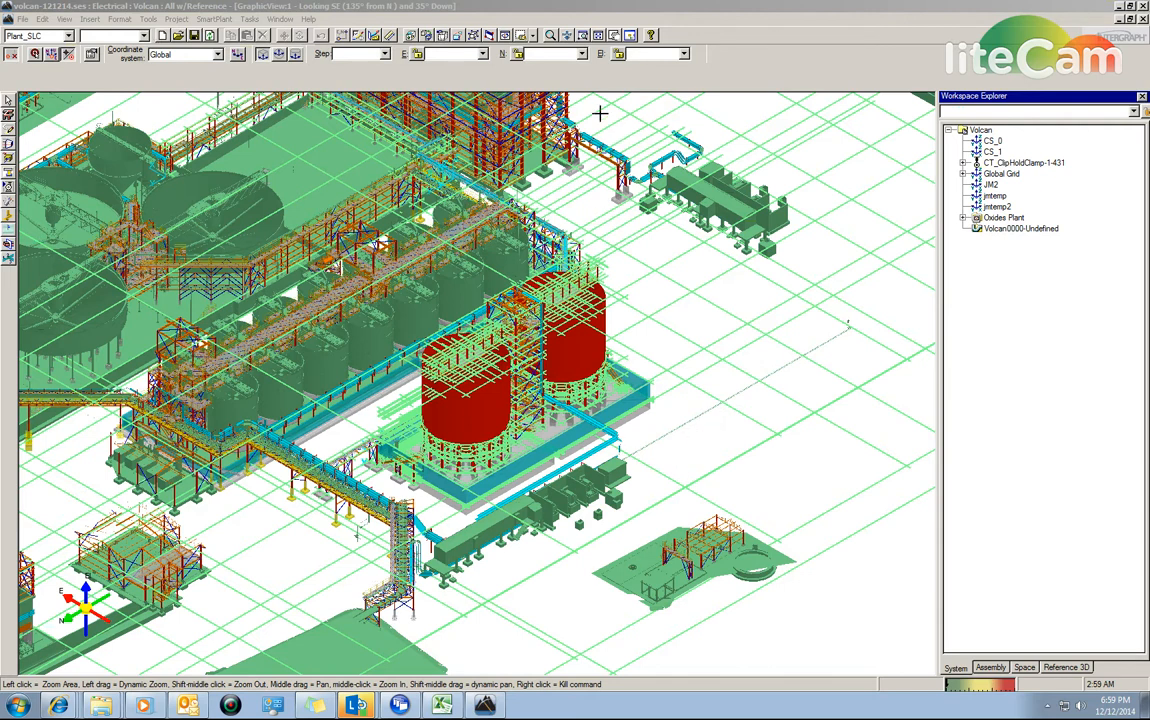
# - Examine the plant model around the two red tanks at wide and close range
pyautogui.click(549, 39)
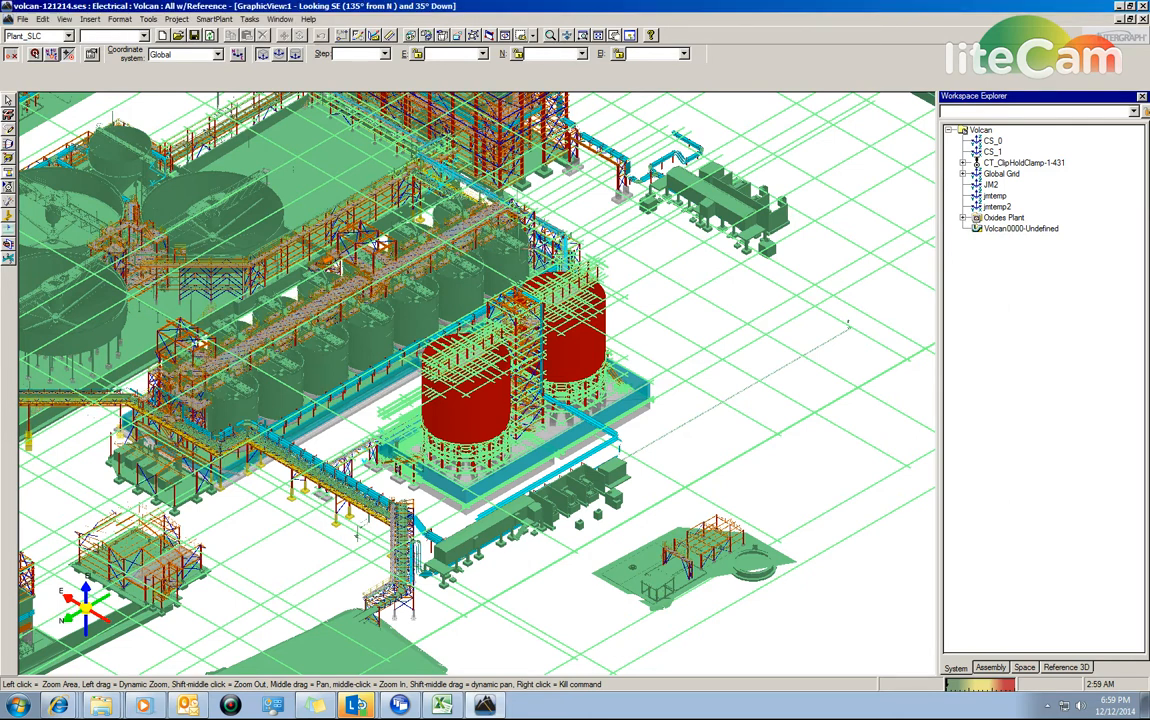
pyautogui.moveTo(486, 268); pyautogui.dragTo(556, 293)
pyautogui.scroll(-3, 556, 293)
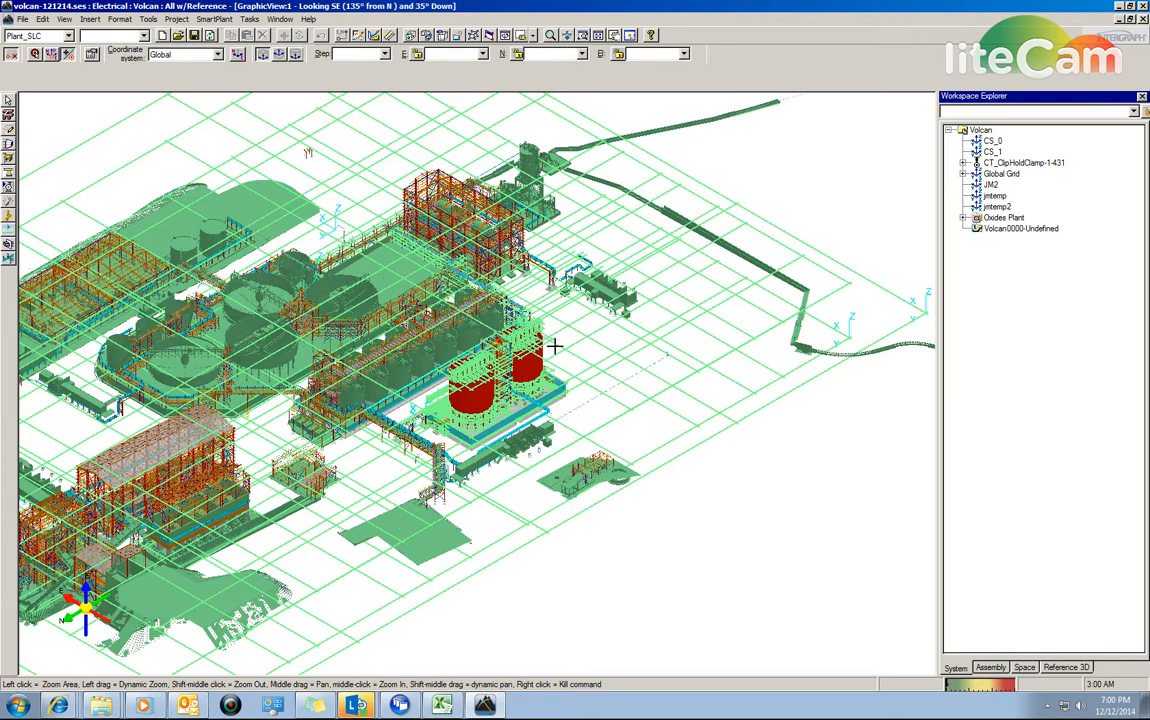
pyautogui.scroll(2, 554, 346)
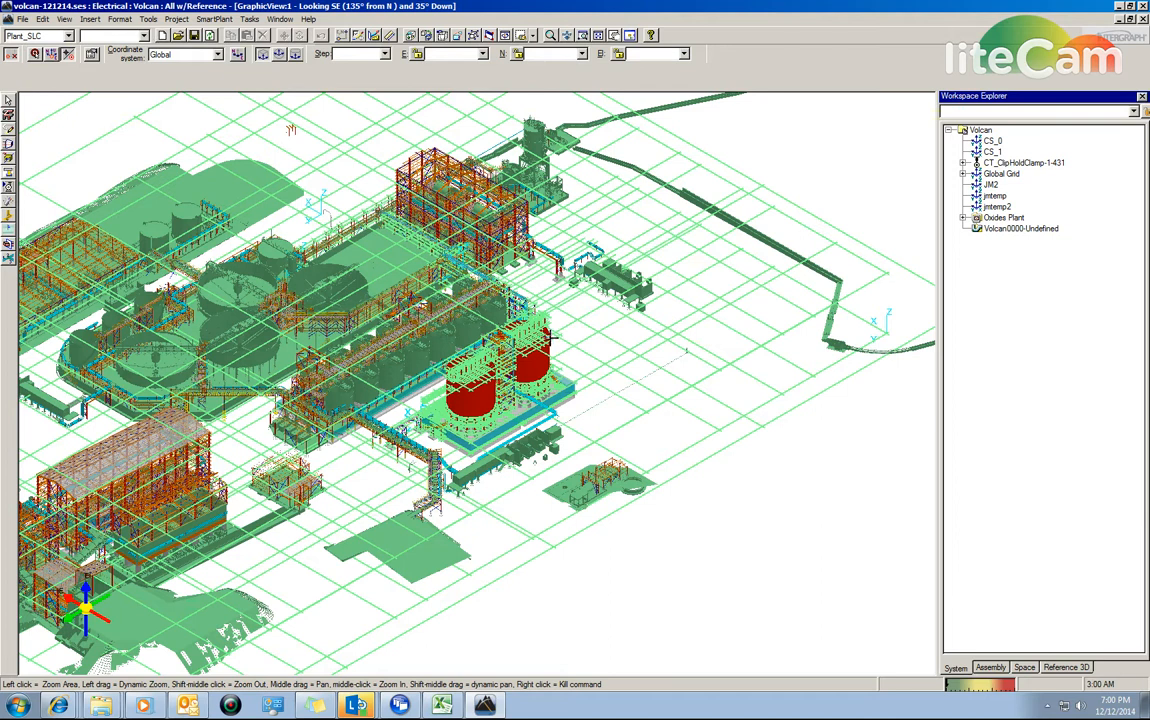
pyautogui.scroll(2, 572, 352)
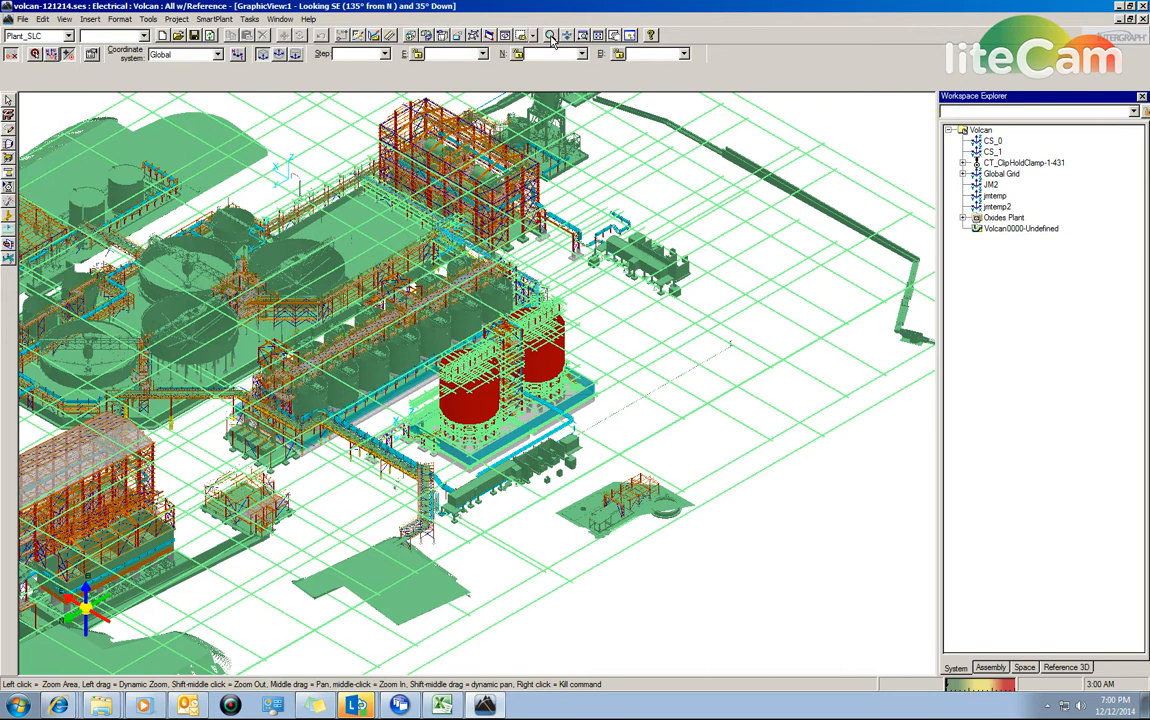
pyautogui.scroll(1, 593, 299)
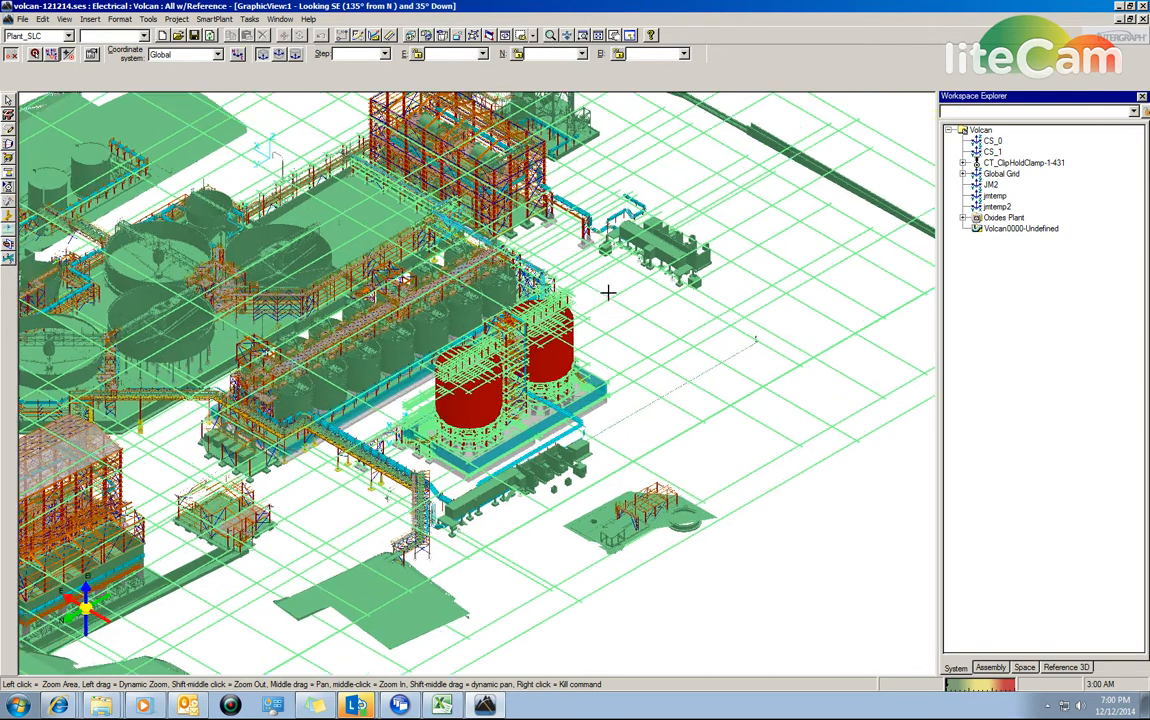
pyautogui.scroll(3, 555, 262)
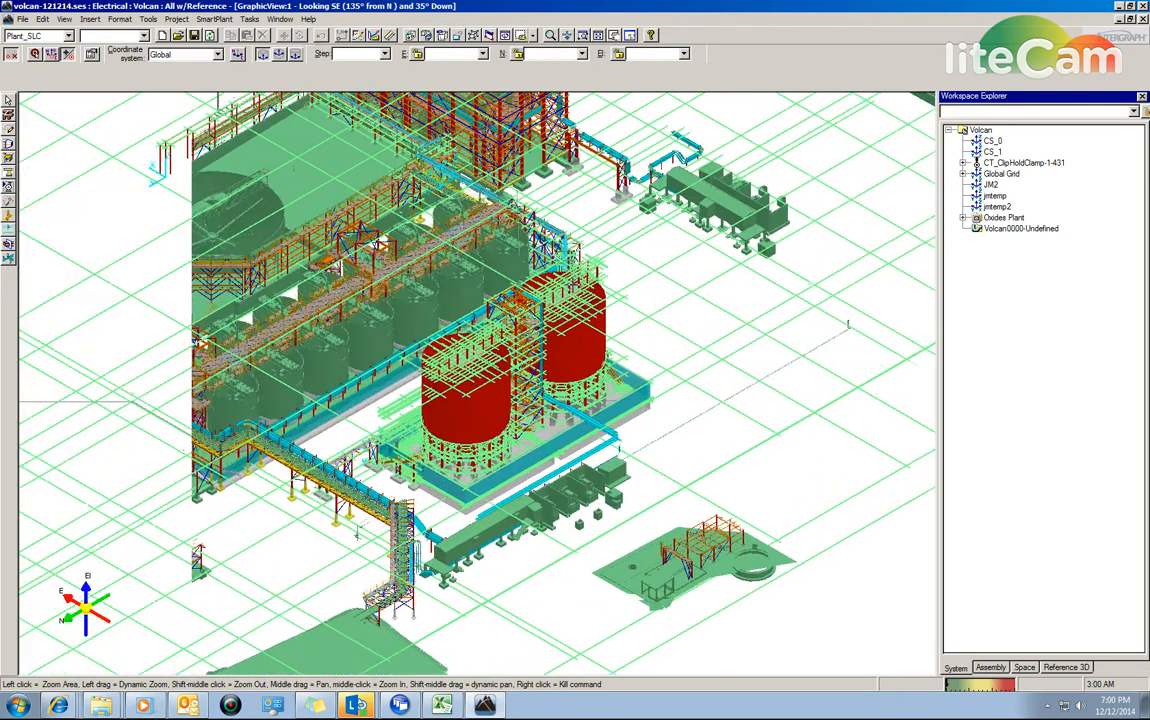
pyautogui.moveTo(621, 277); pyautogui.dragTo(577, 256, button='middle')
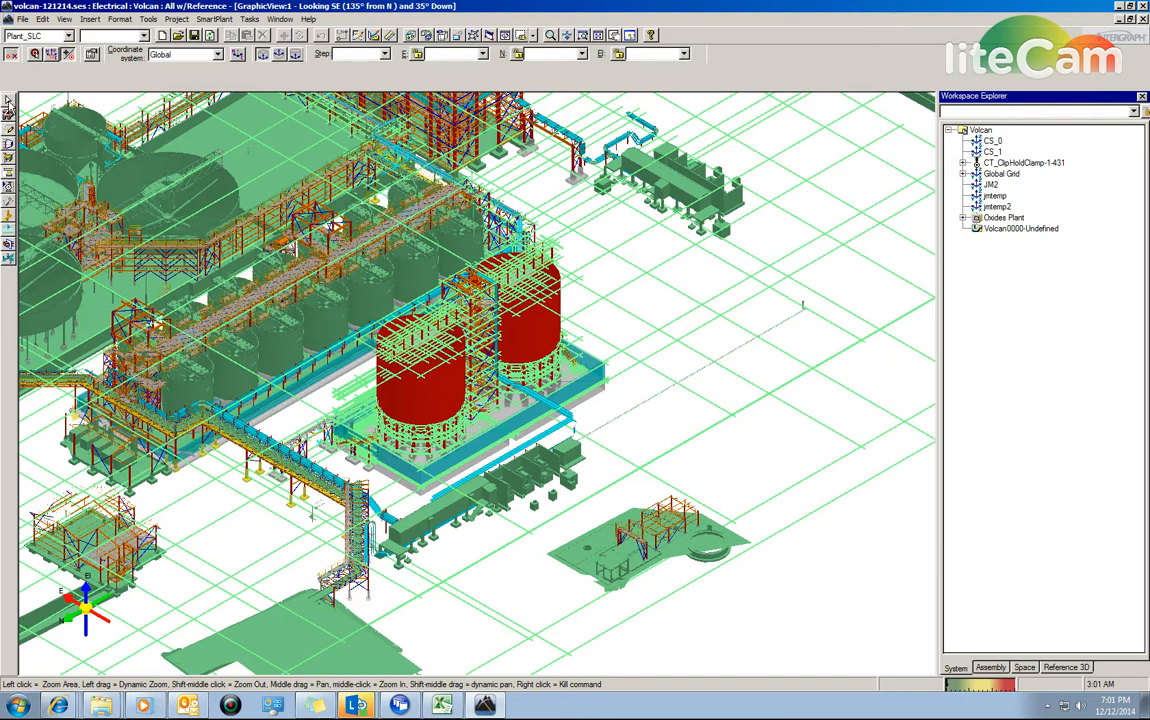
# - Set the selection filter to All and select the wall system around the tanks, then a beam end in the tower
pyautogui.click(8, 101)
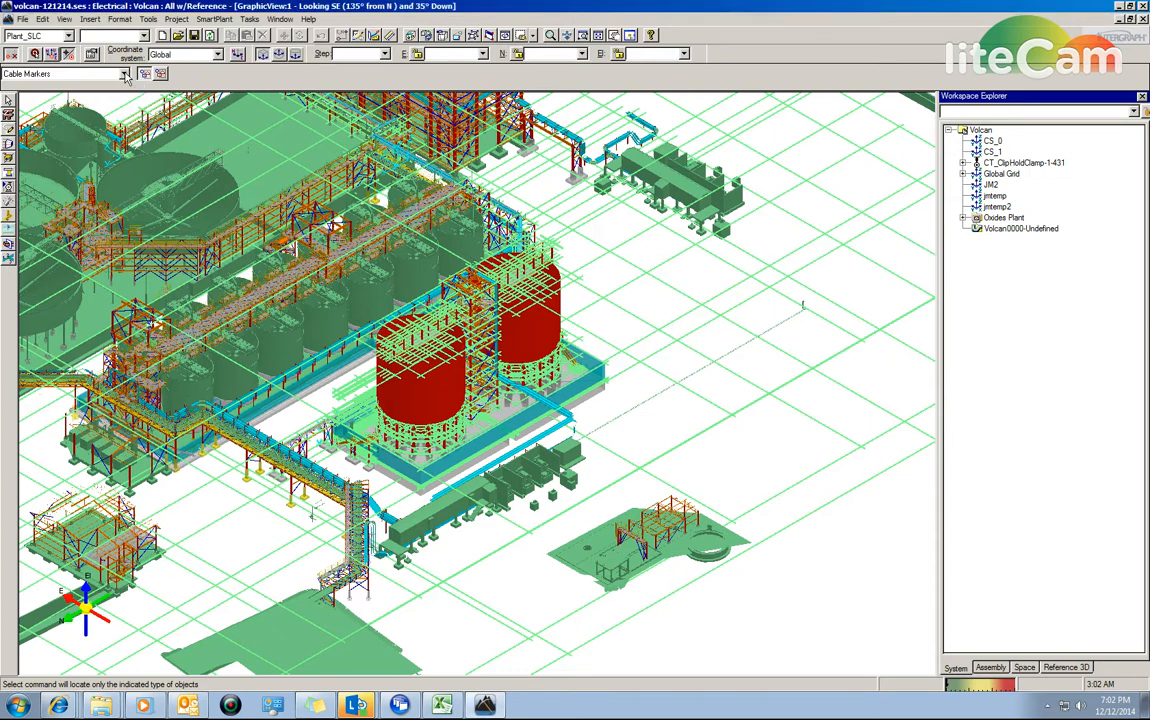
pyautogui.click(125, 75)
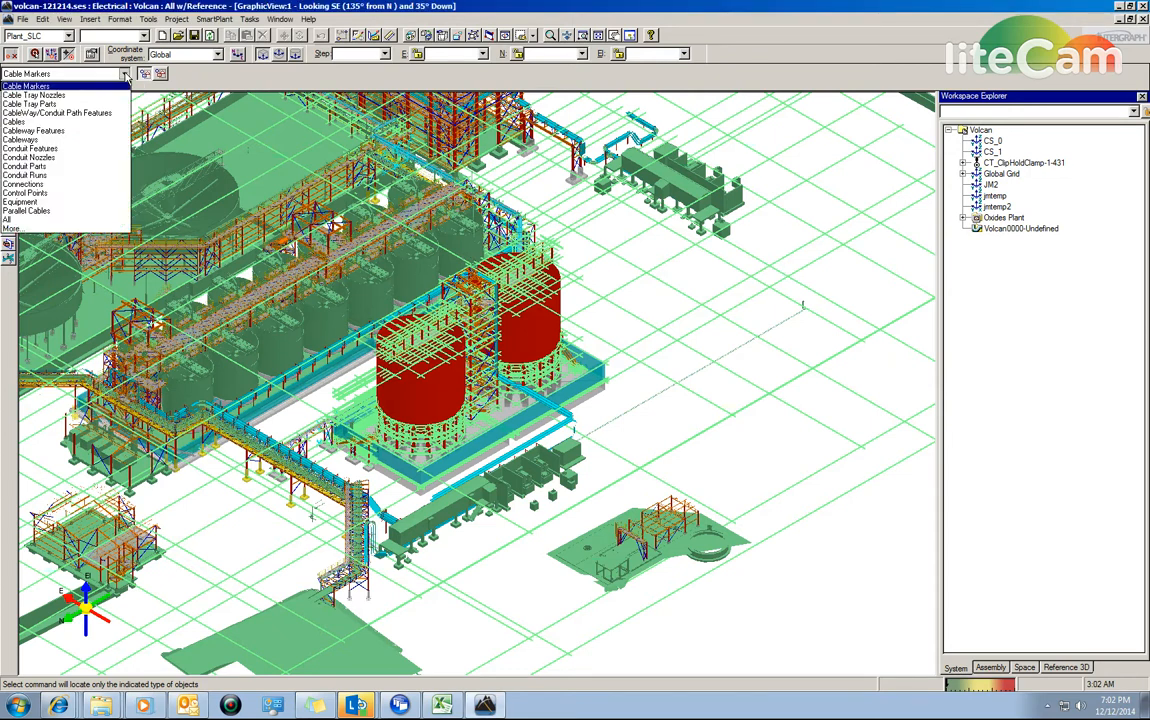
pyautogui.click(12, 220)
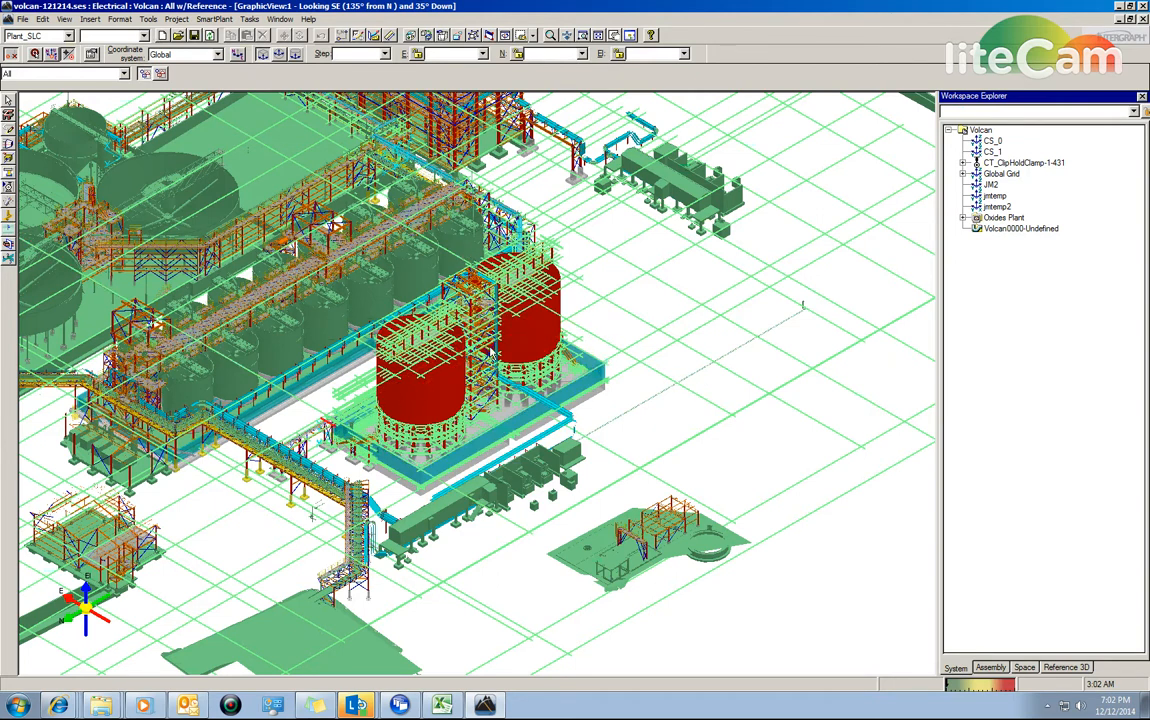
pyautogui.click(520, 431)
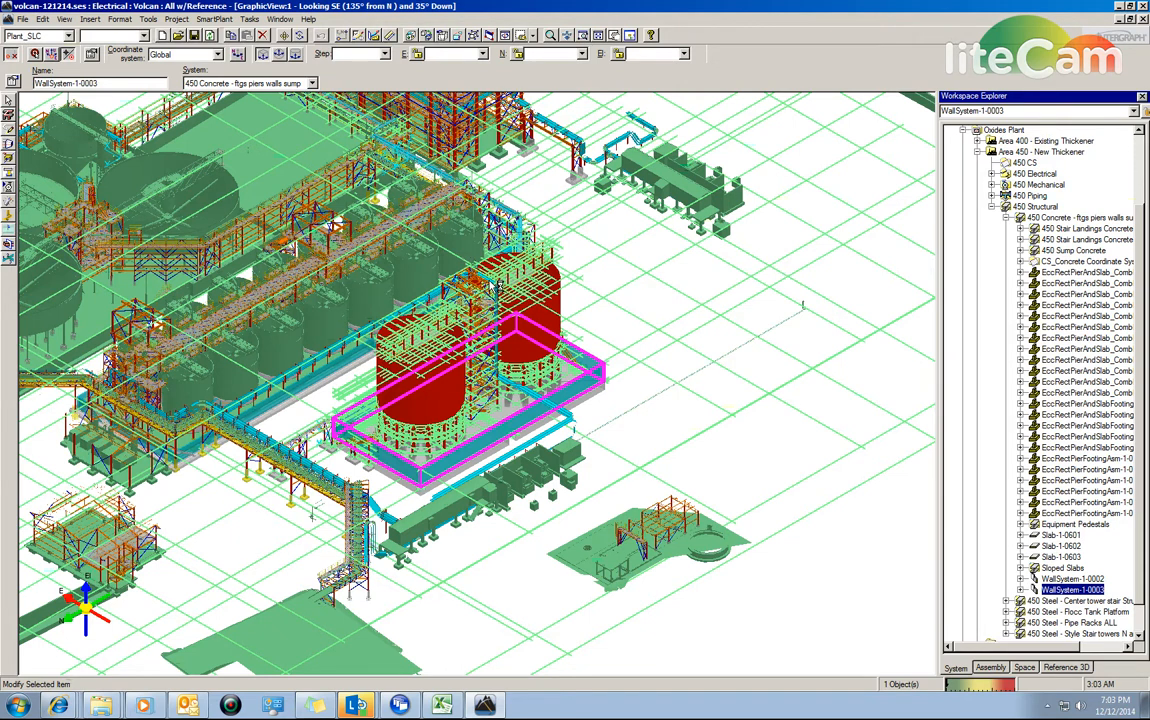
pyautogui.click(492, 284)
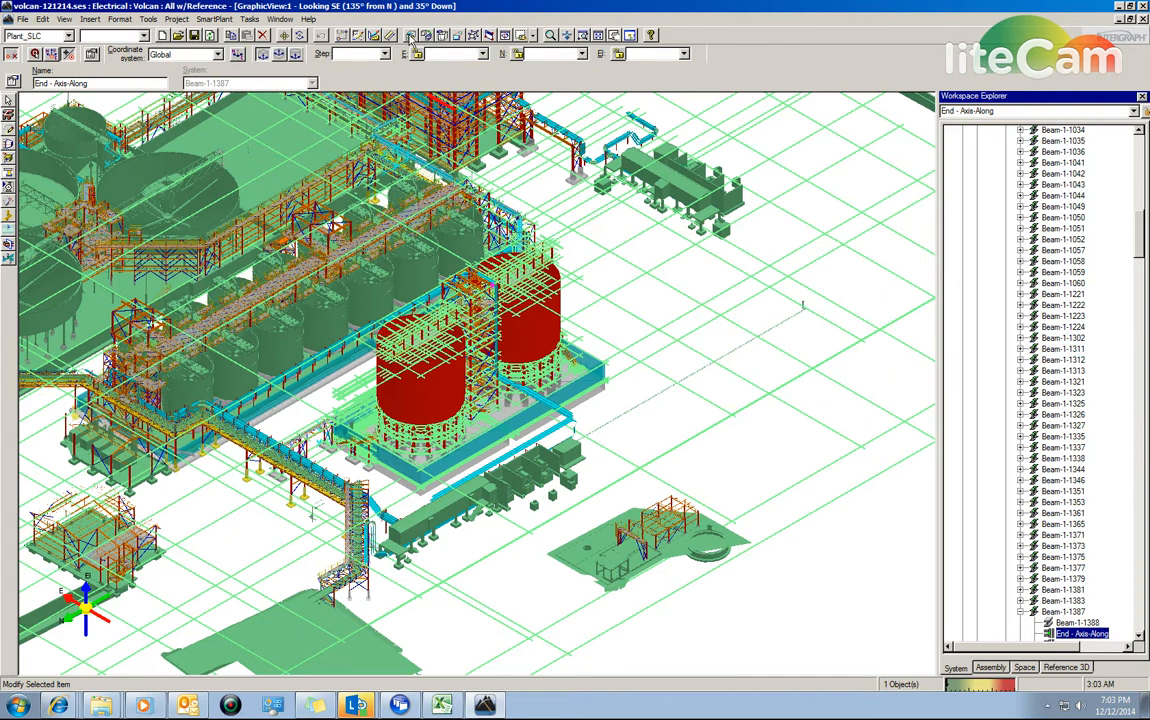
# - Start Clip by Object and choose the wall system surrounding the two red tanks as a clipping object
pyautogui.click(424, 37)
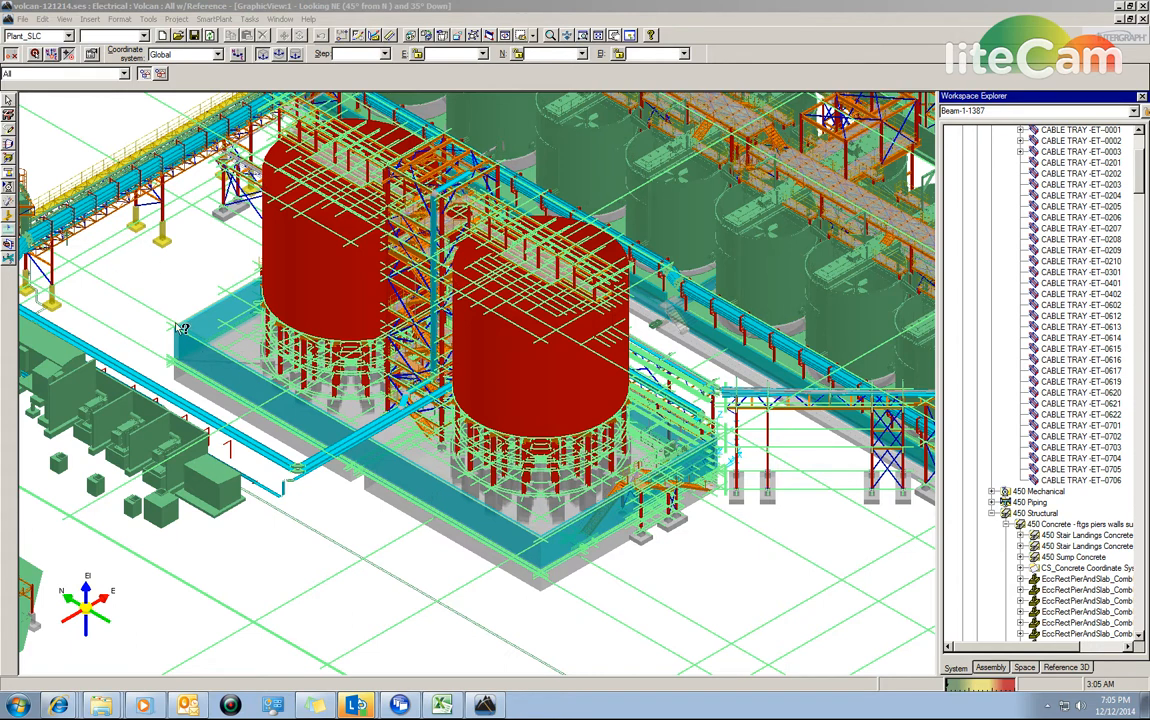
pyautogui.click(411, 37)
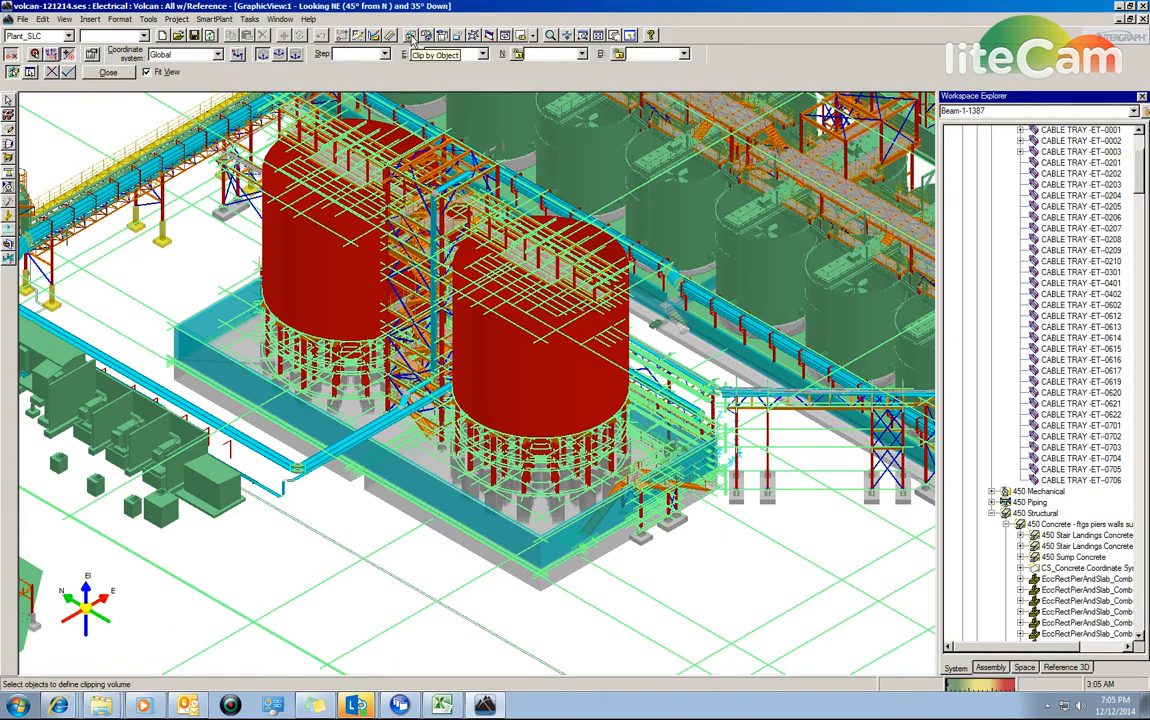
pyautogui.click(314, 432)
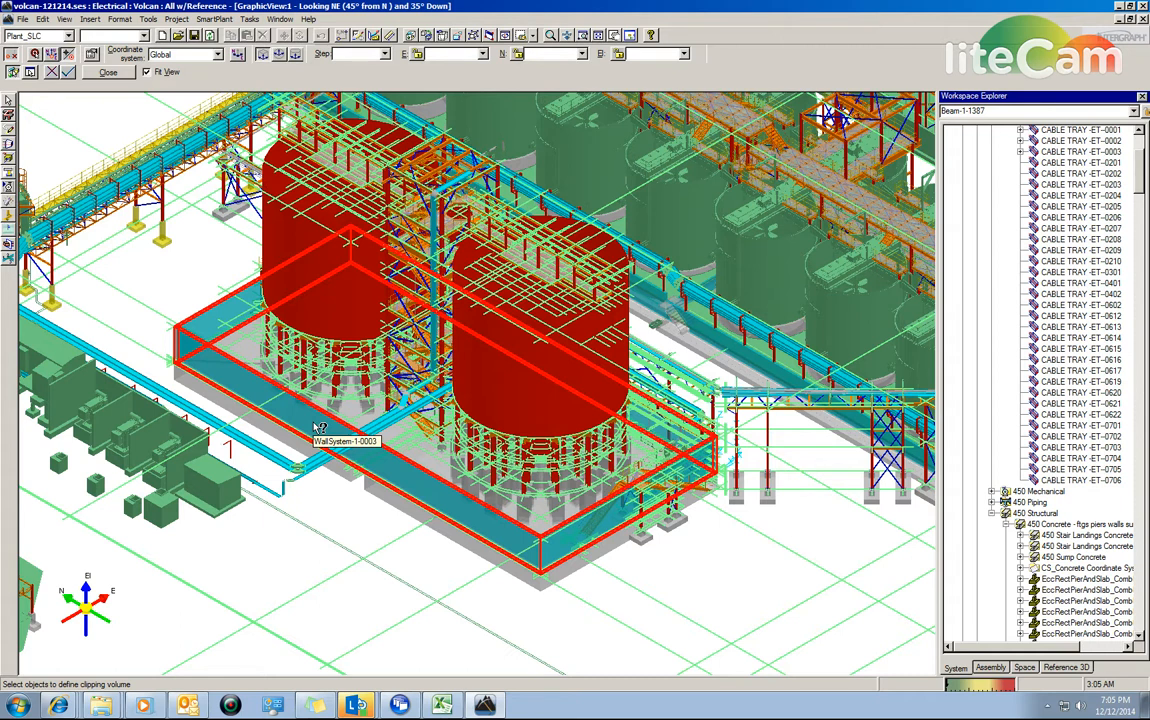
pyautogui.click(315, 429)
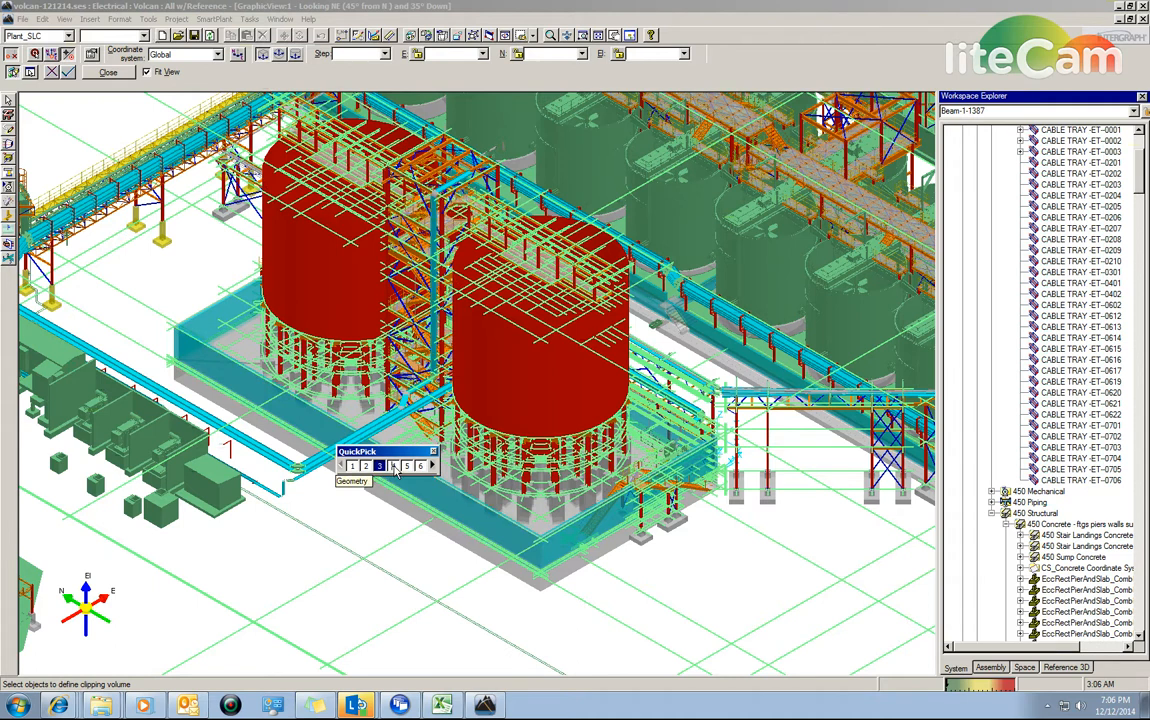
pyautogui.click(432, 466)
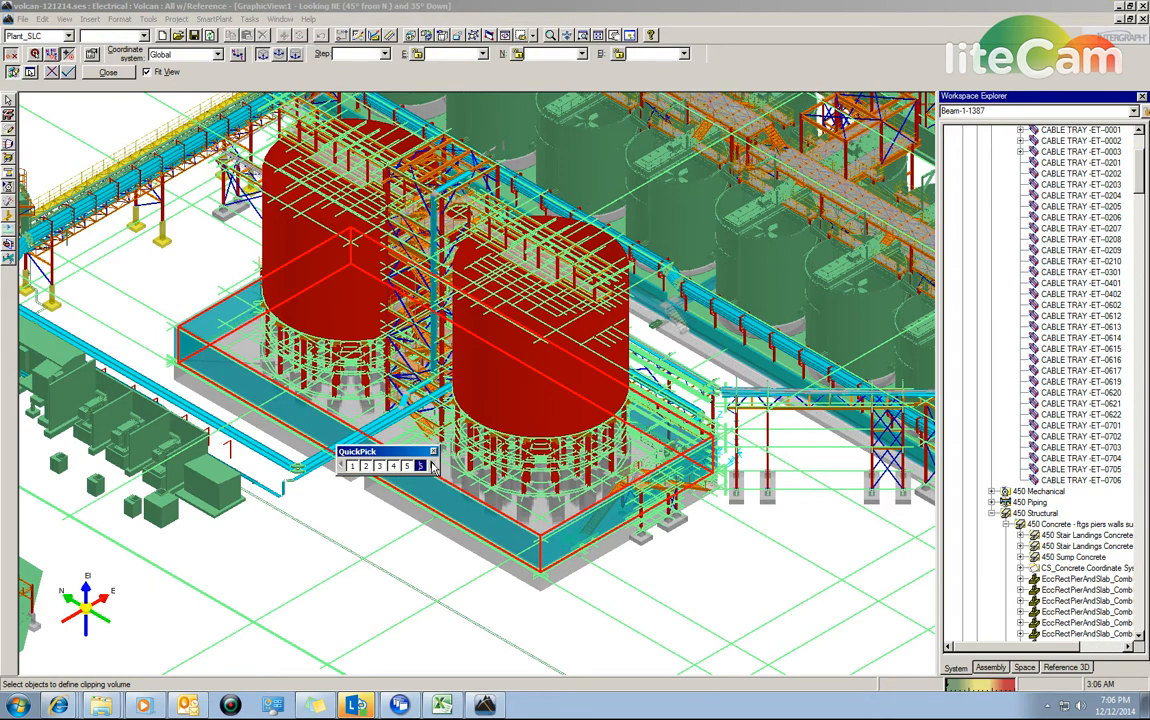
pyautogui.click(342, 466)
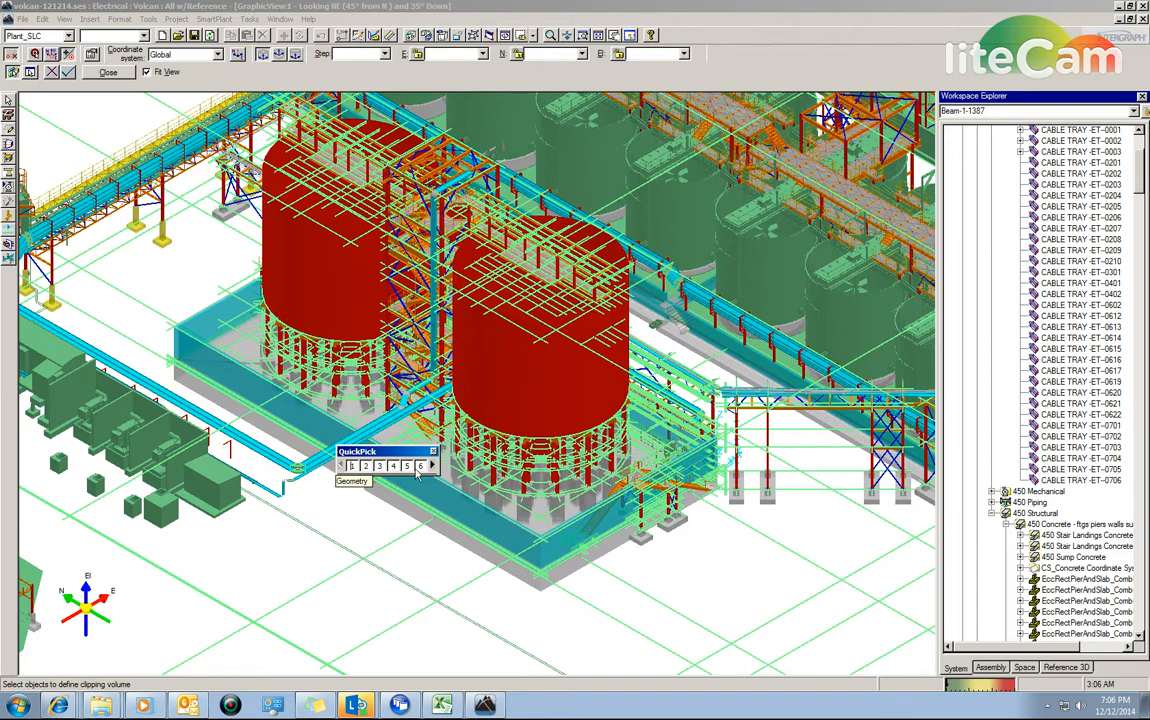
pyautogui.click(353, 467)
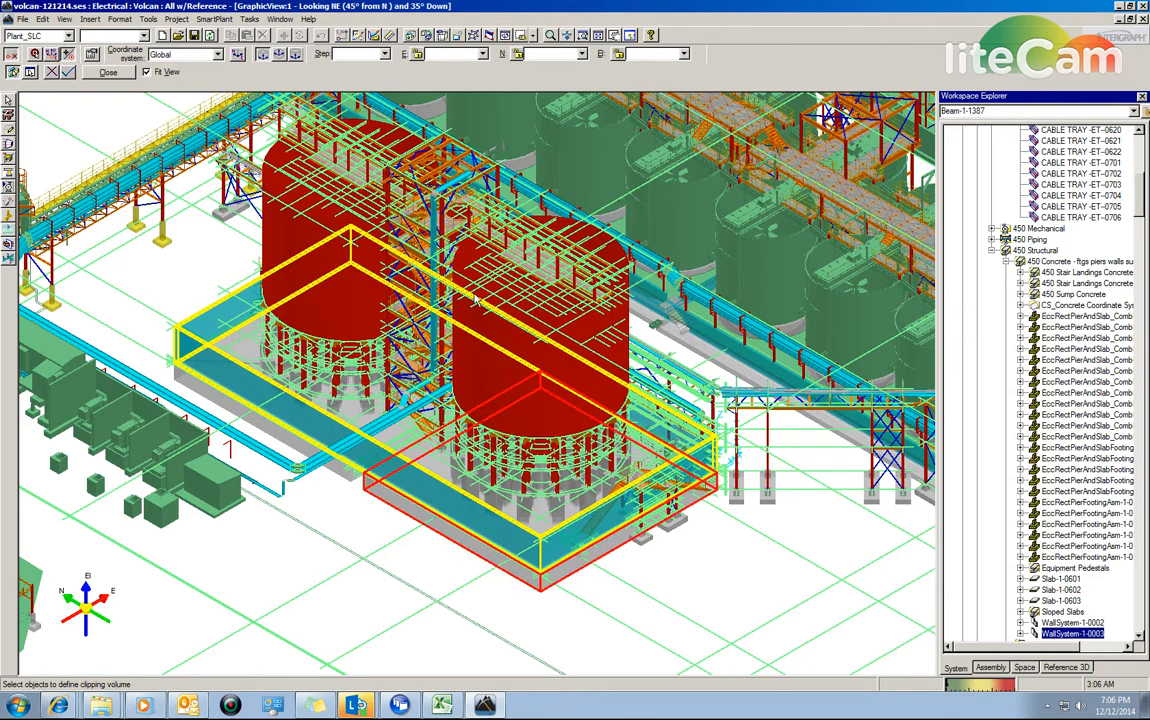
# - Add cable tray ET-0001 and the long building beside the tanks to the clipping objects and apply the clip with Fit View on
pyautogui.click(460, 183)
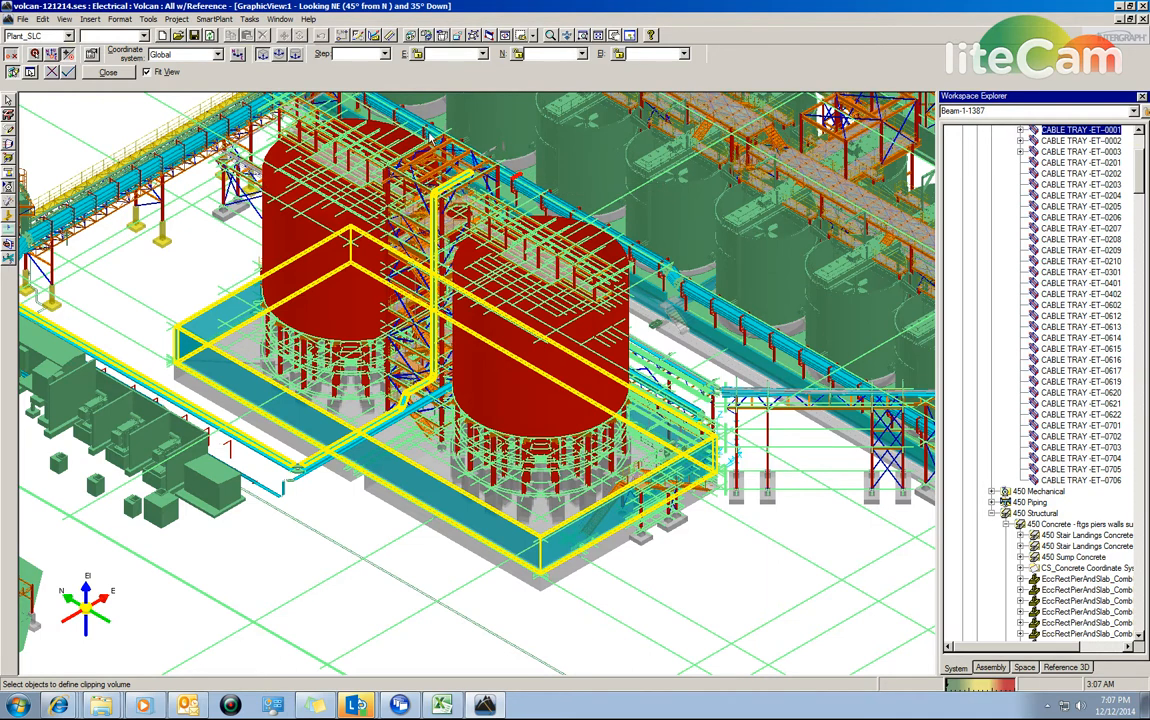
pyautogui.click(466, 180)
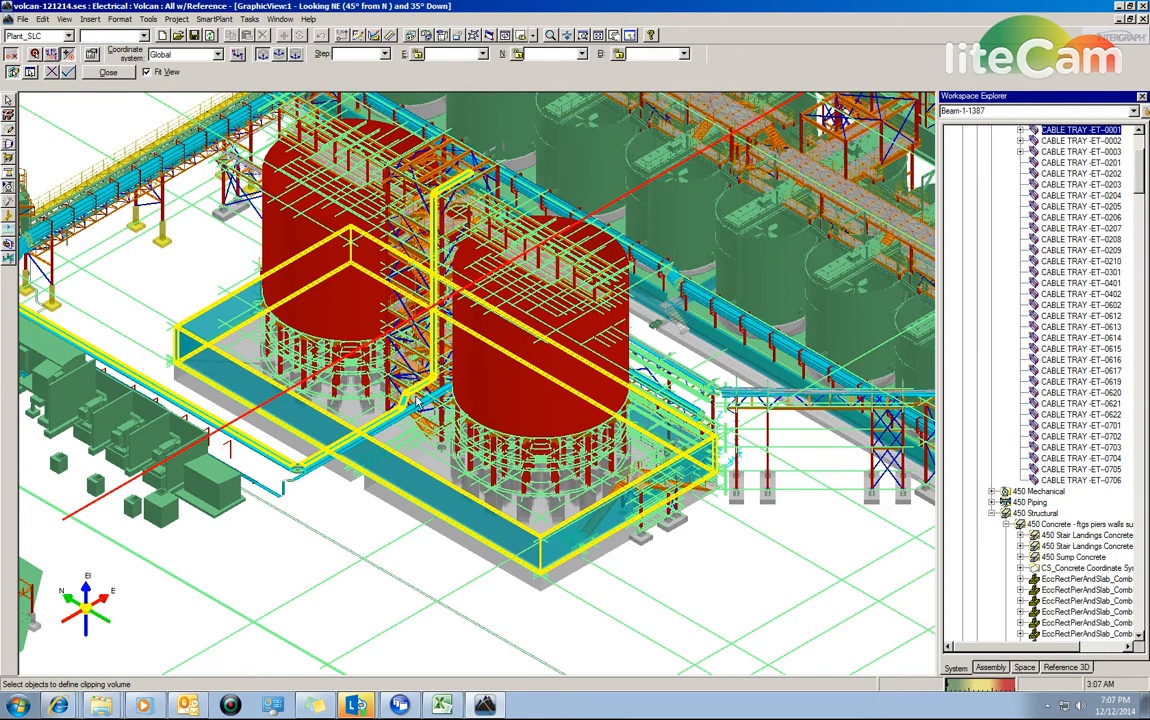
pyautogui.click(282, 469)
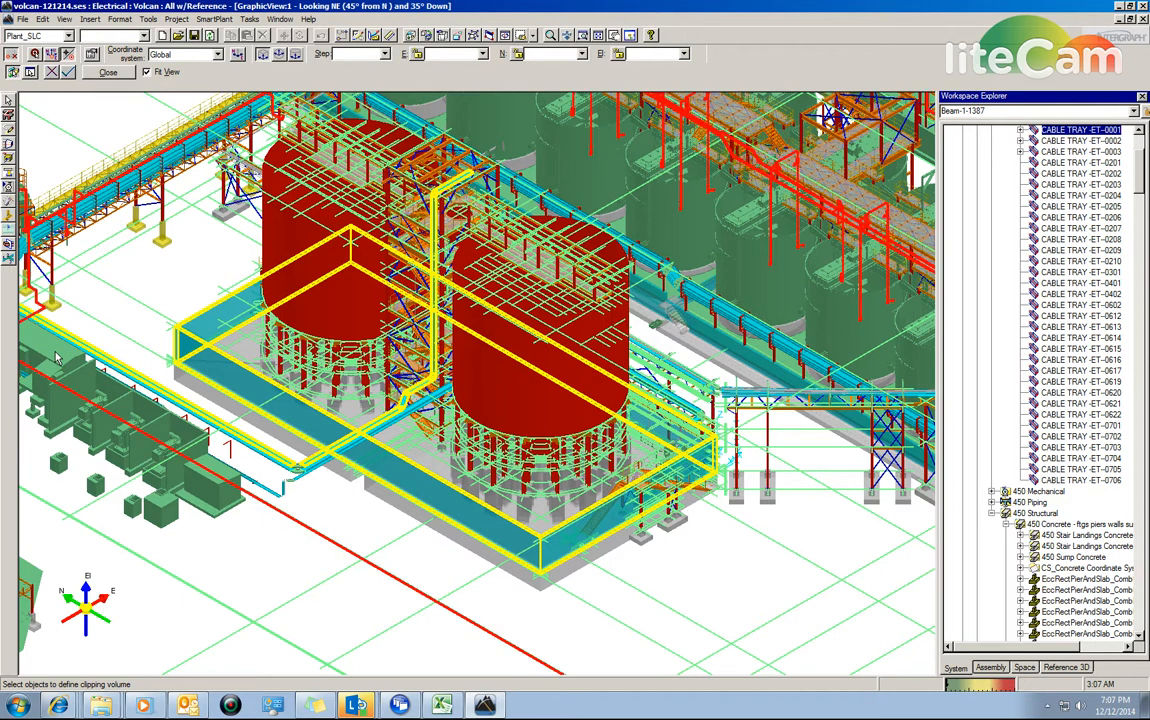
pyautogui.click(56, 358)
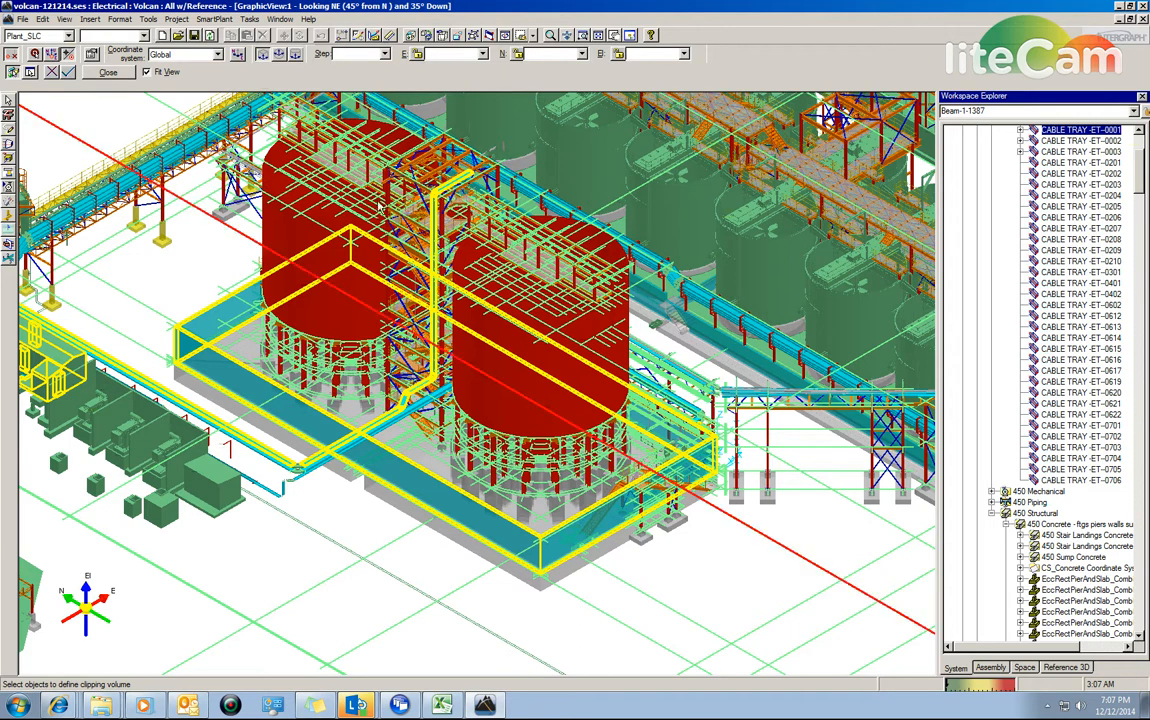
pyautogui.click(67, 76)
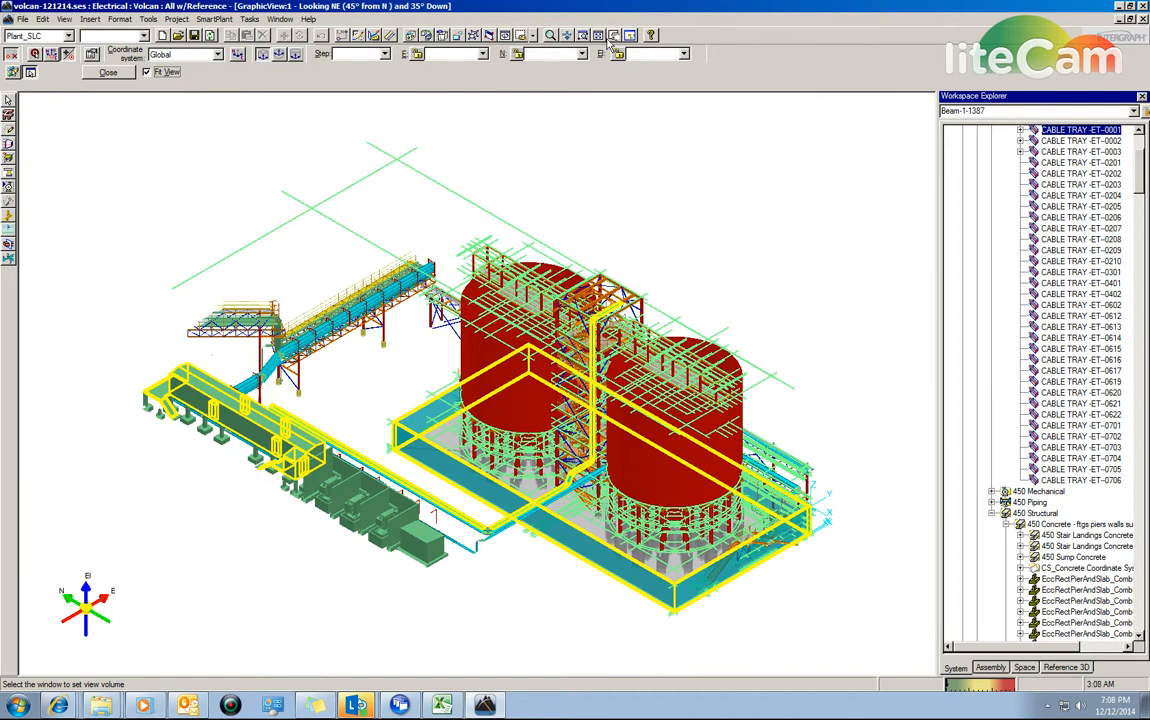
pyautogui.click(670, 154)
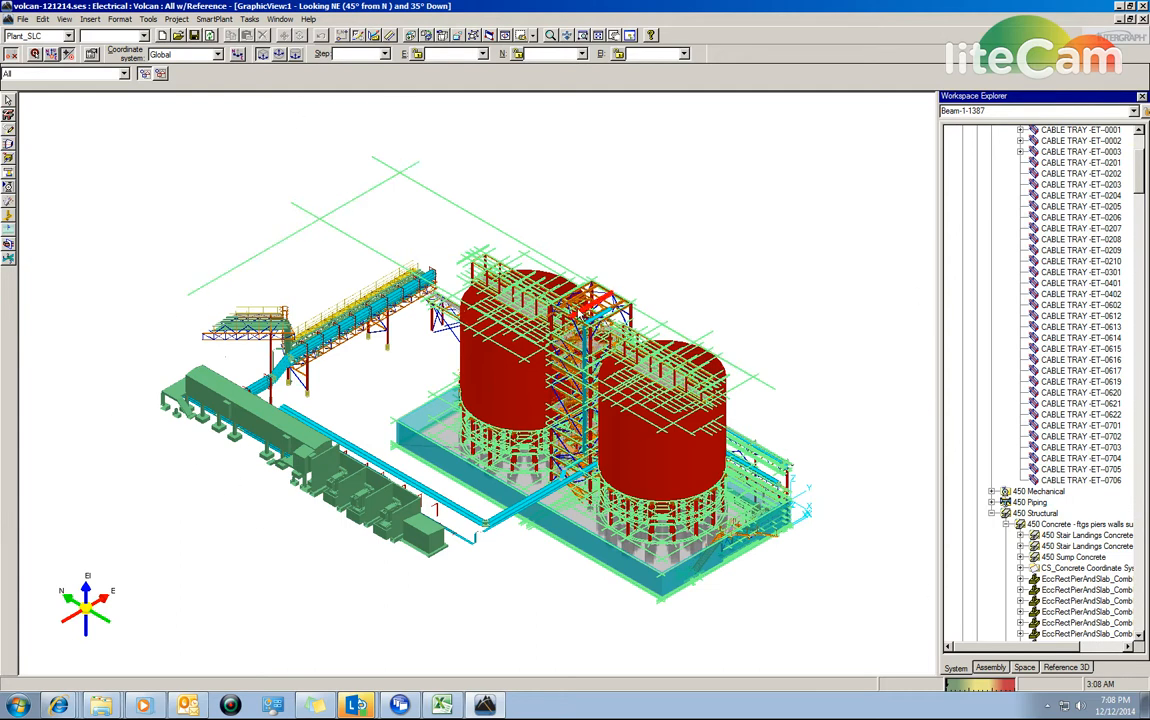
pyautogui.click(583, 541)
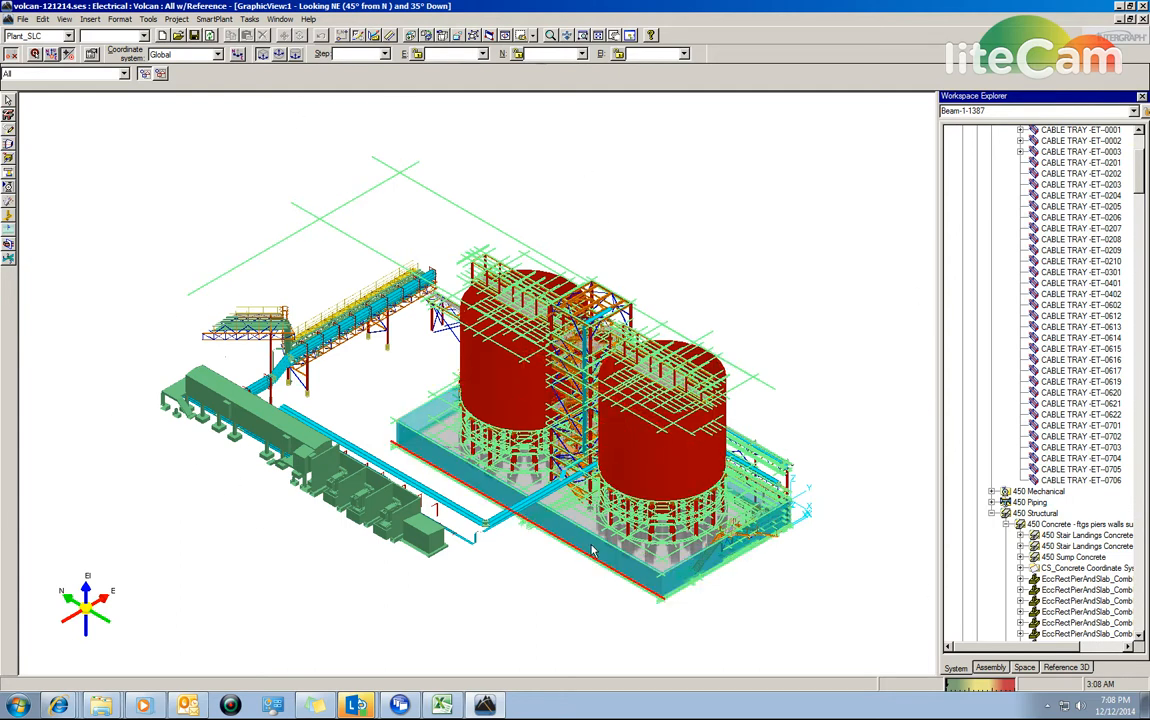
# - Modify the clipping volume by moving its north end plane inward to about N 201648 mm
pyautogui.click(427, 36)
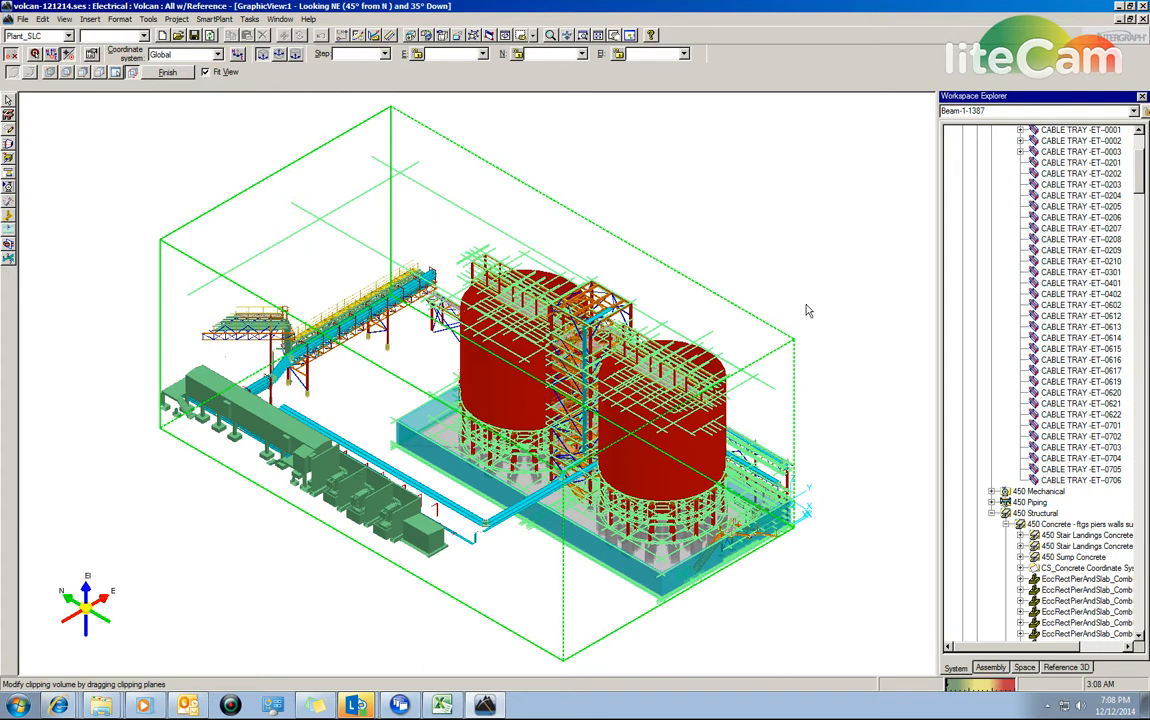
pyautogui.click(352, 134)
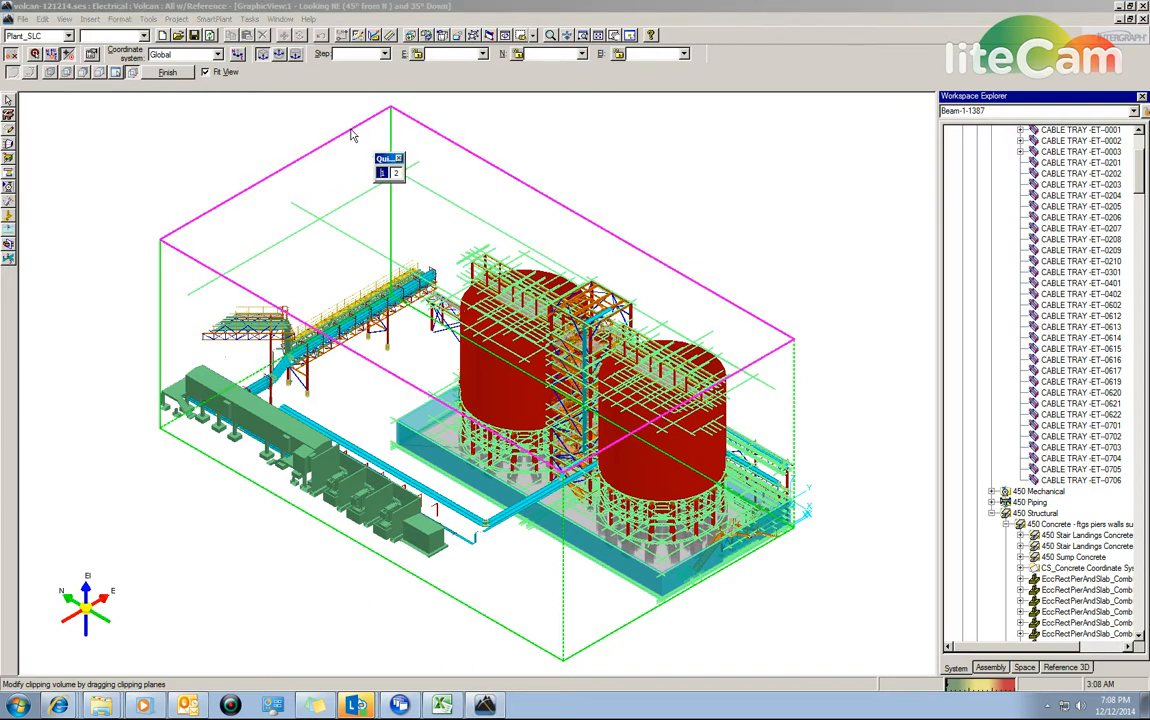
pyautogui.click(396, 173)
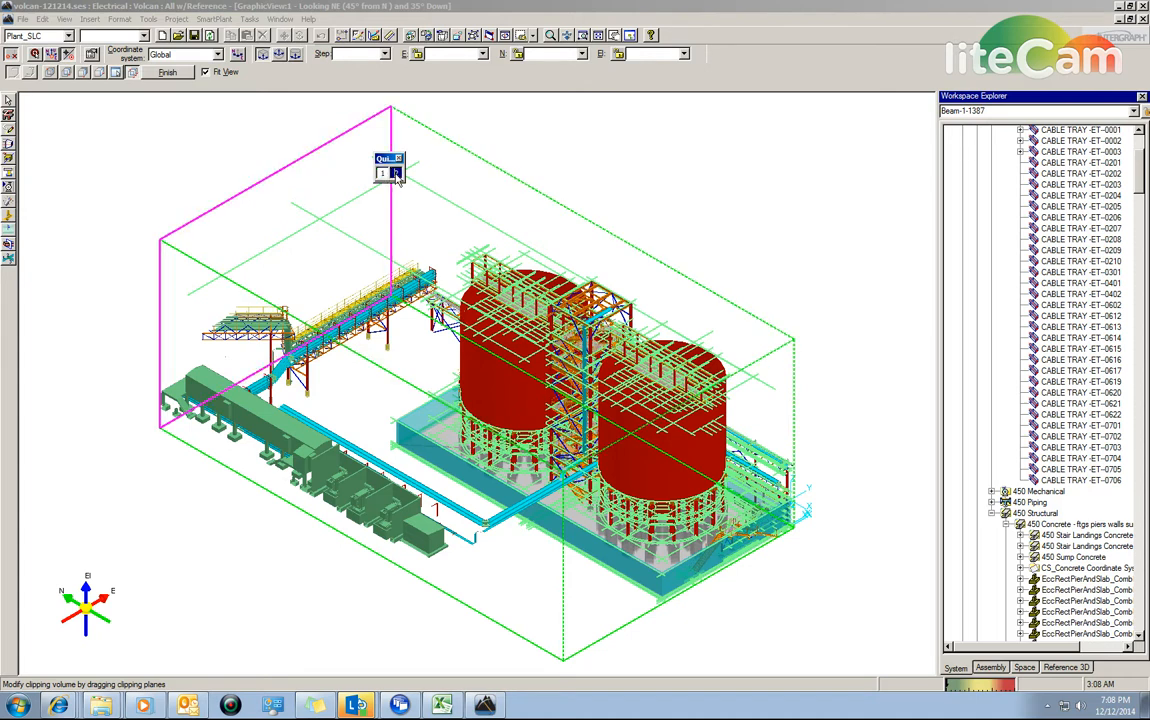
pyautogui.click(382, 174)
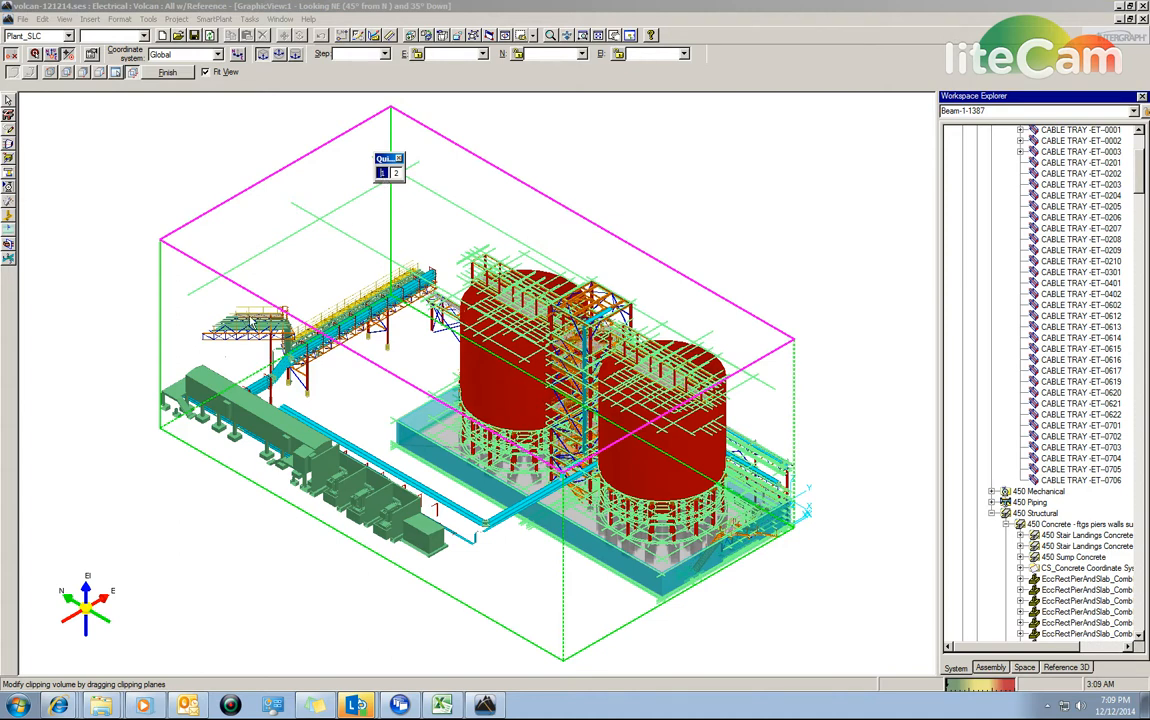
pyautogui.click(396, 173)
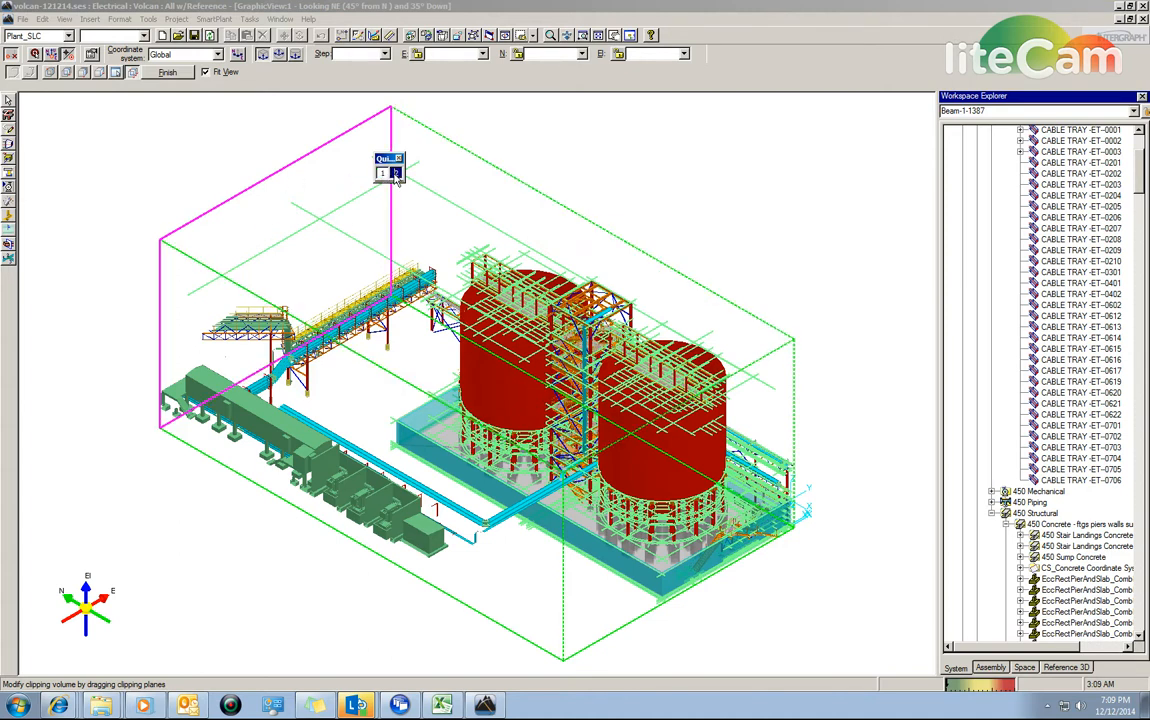
pyautogui.click(395, 176)
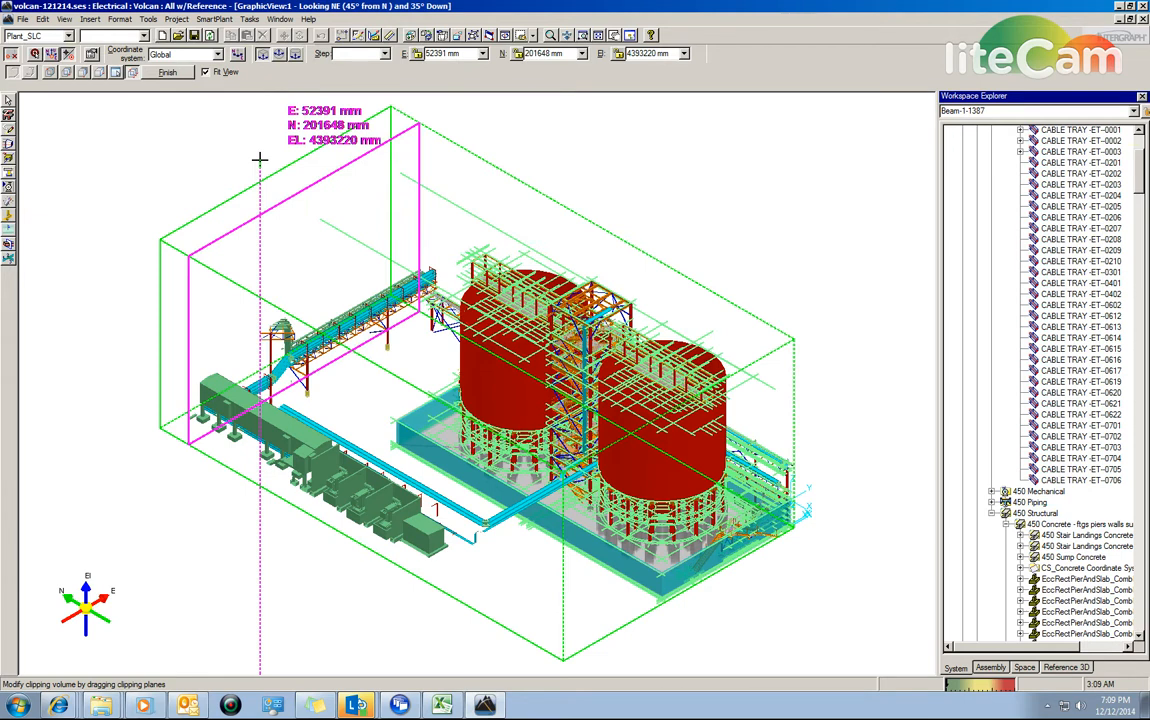
pyautogui.click(259, 159)
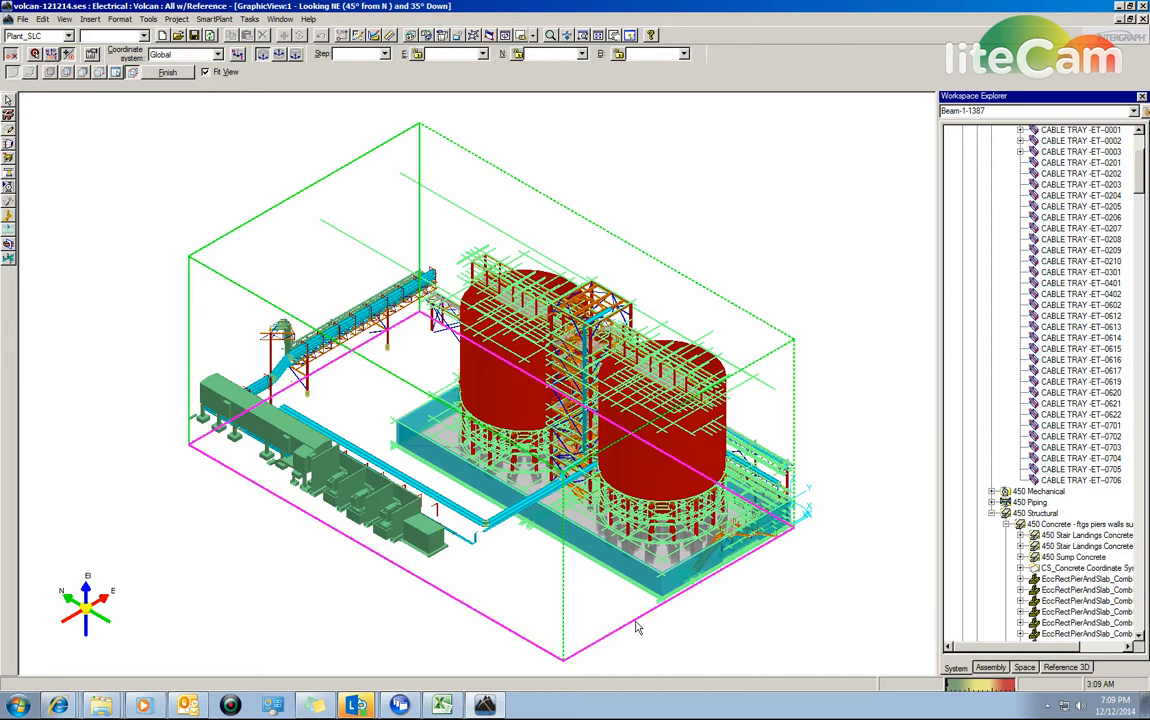
# - Move the clipping volume's east side plane inward through both tanks and its south end plane inward to just beyond the tower
pyautogui.click(786, 350)
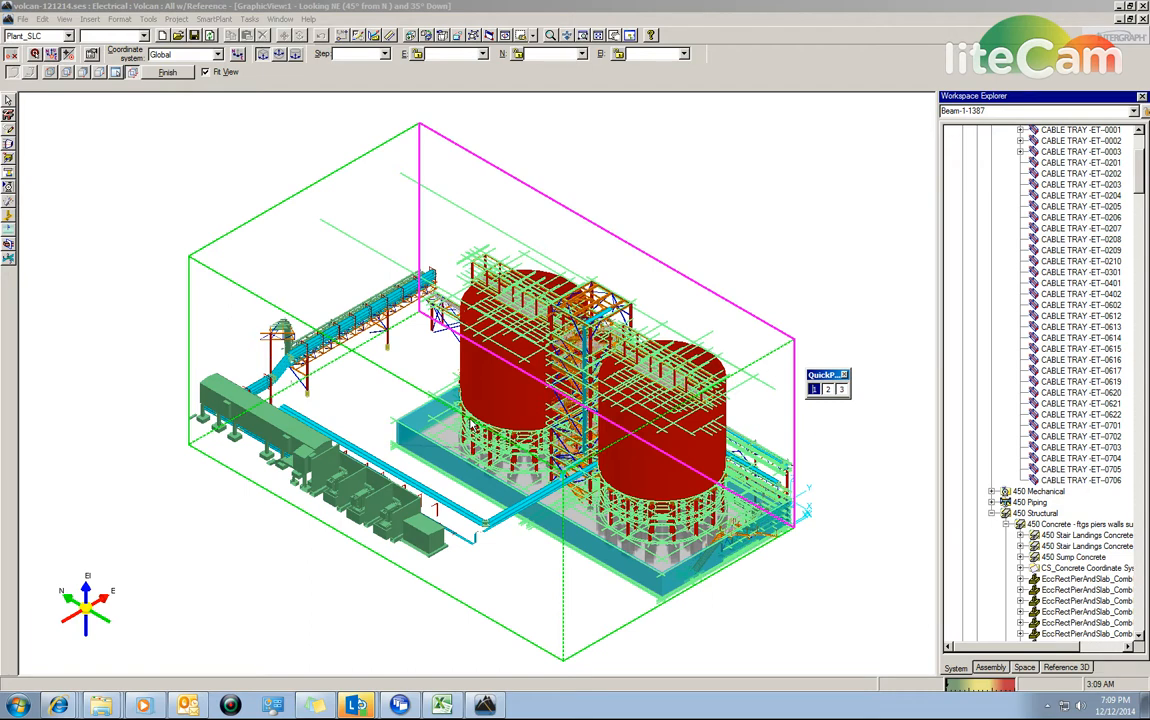
pyautogui.click(815, 389)
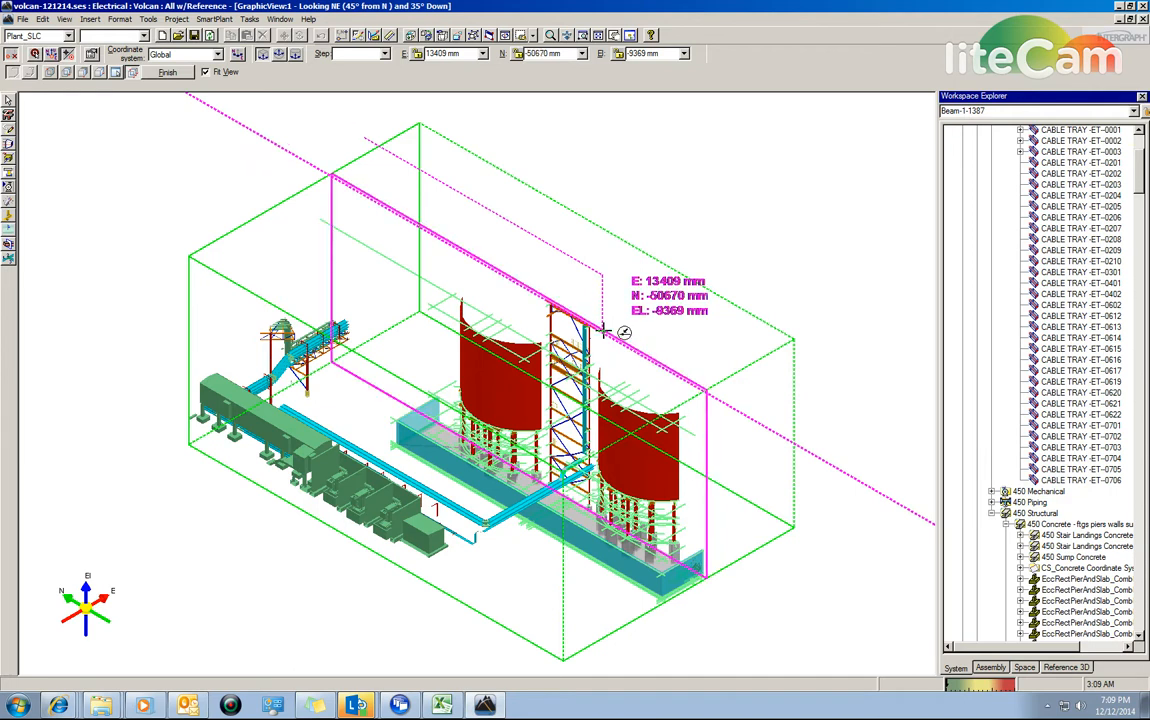
pyautogui.click(603, 330)
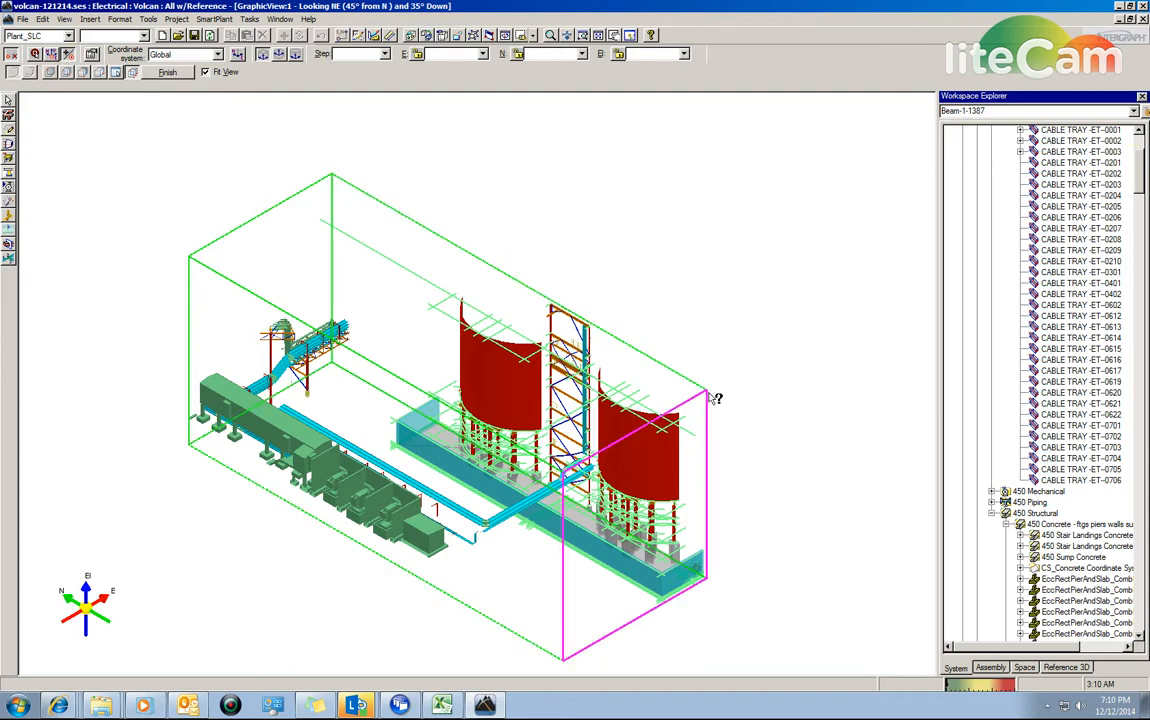
pyautogui.moveTo(707, 400)
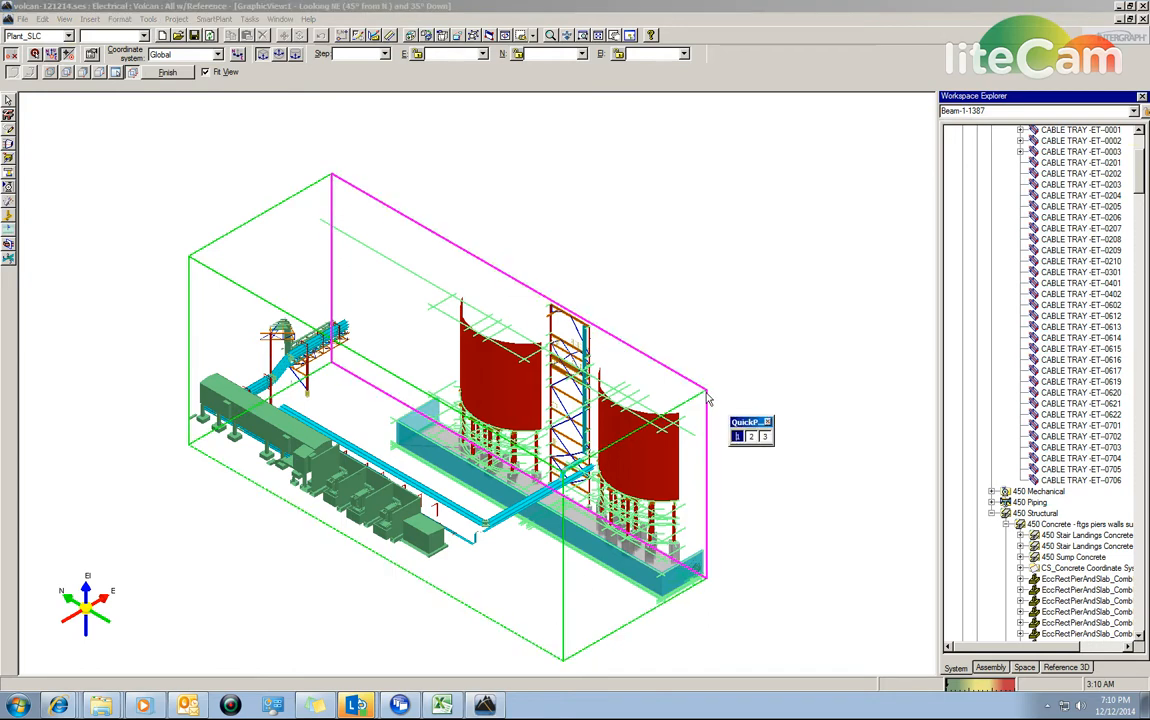
pyautogui.click(752, 438)
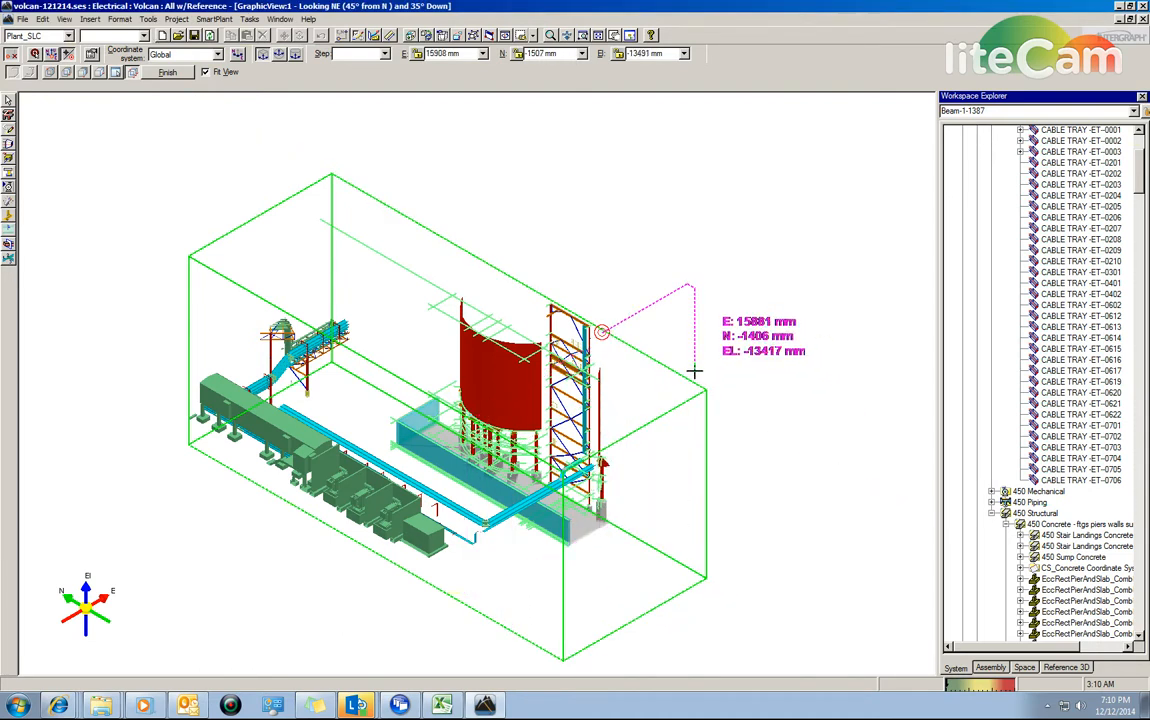
pyautogui.click(694, 371)
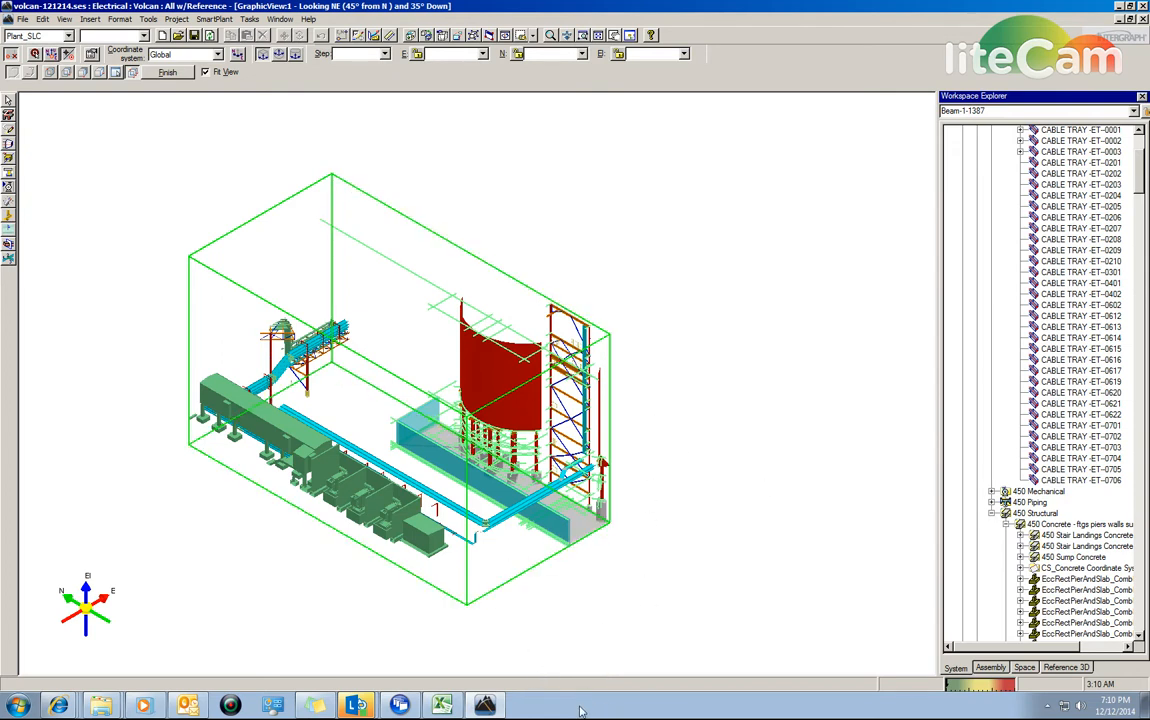
# - Move the clipping volume's west side plane inward through the long building, then finish the modification and fit the view
pyautogui.click(199, 264)
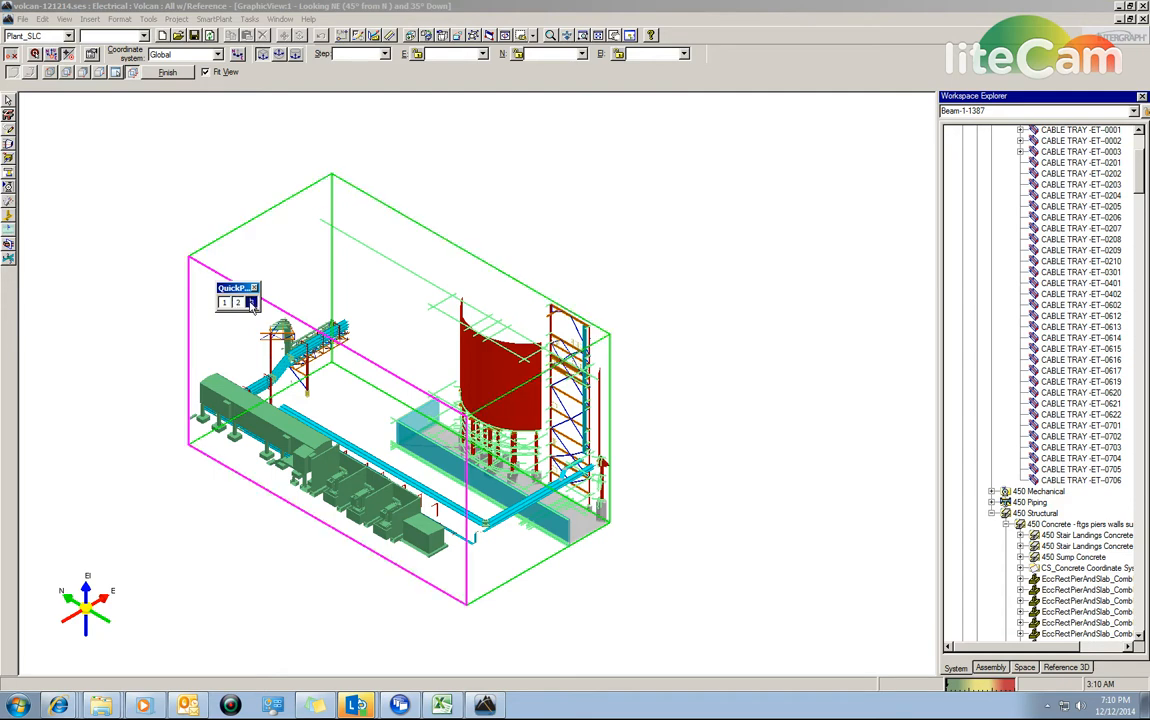
pyautogui.click(251, 302)
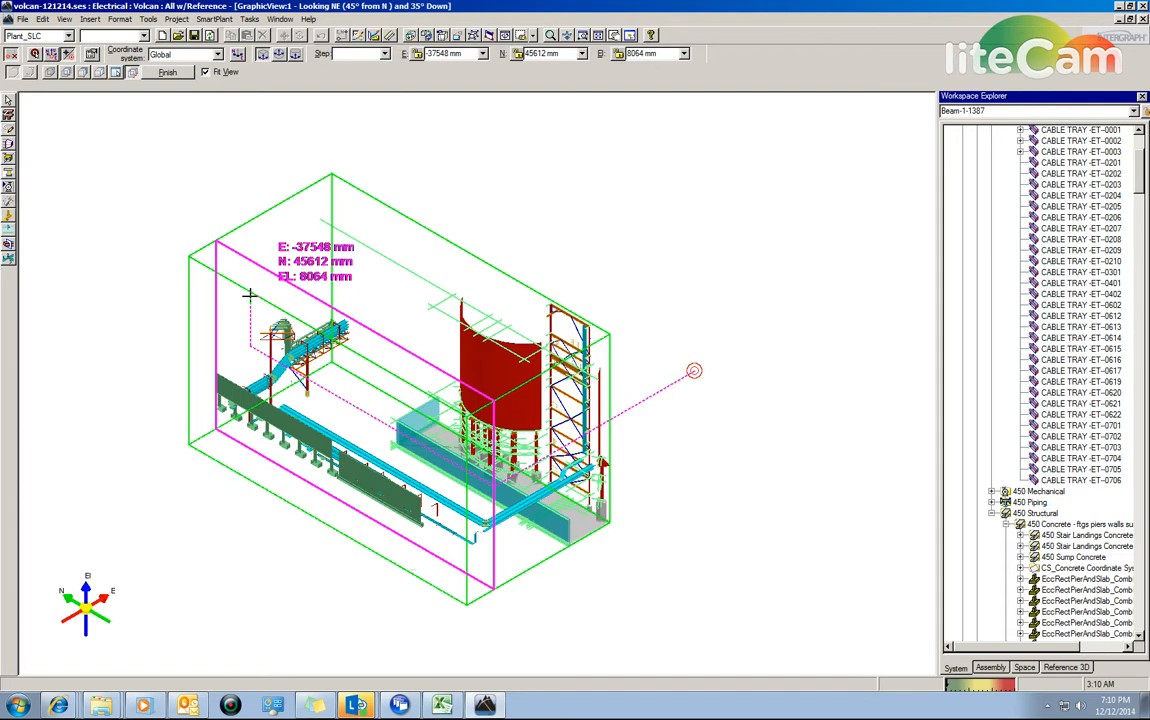
pyautogui.click(249, 295)
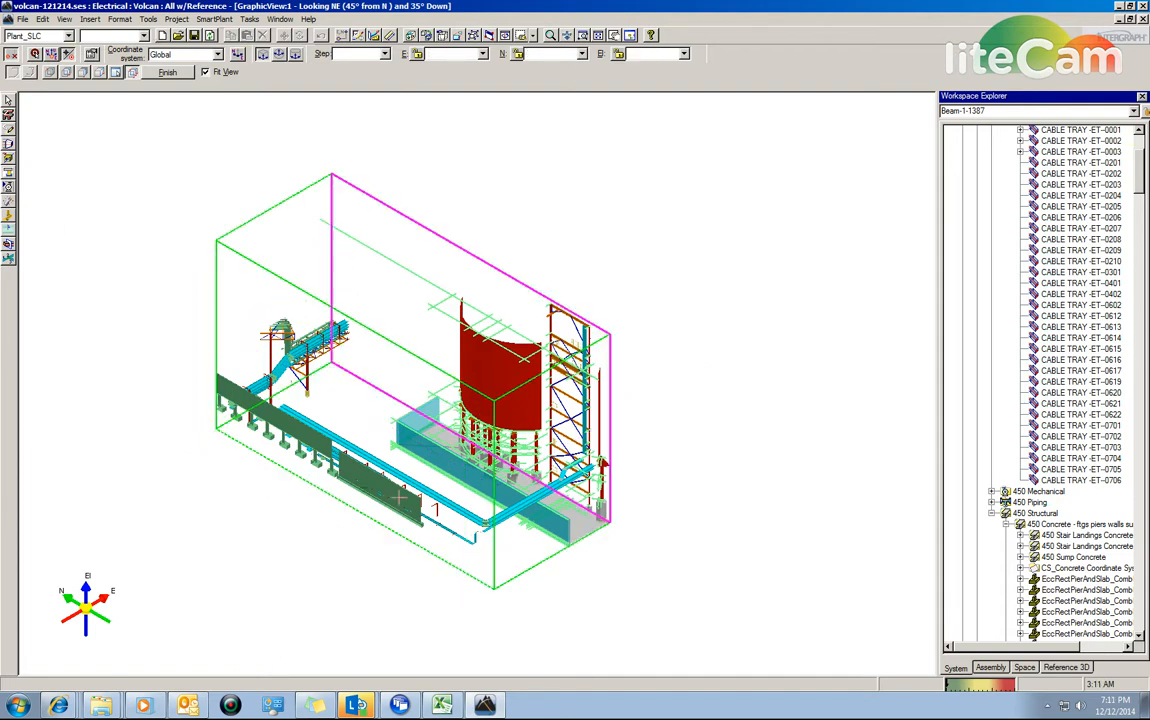
pyautogui.rightClick(647, 210)
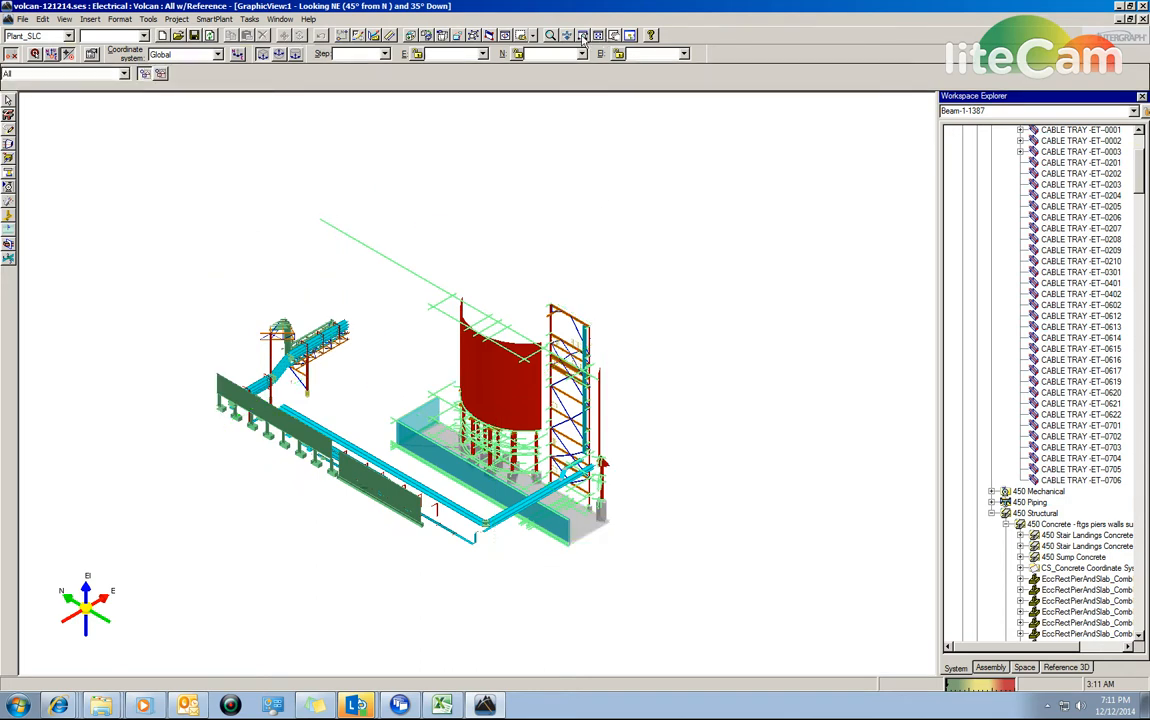
pyautogui.click(614, 36)
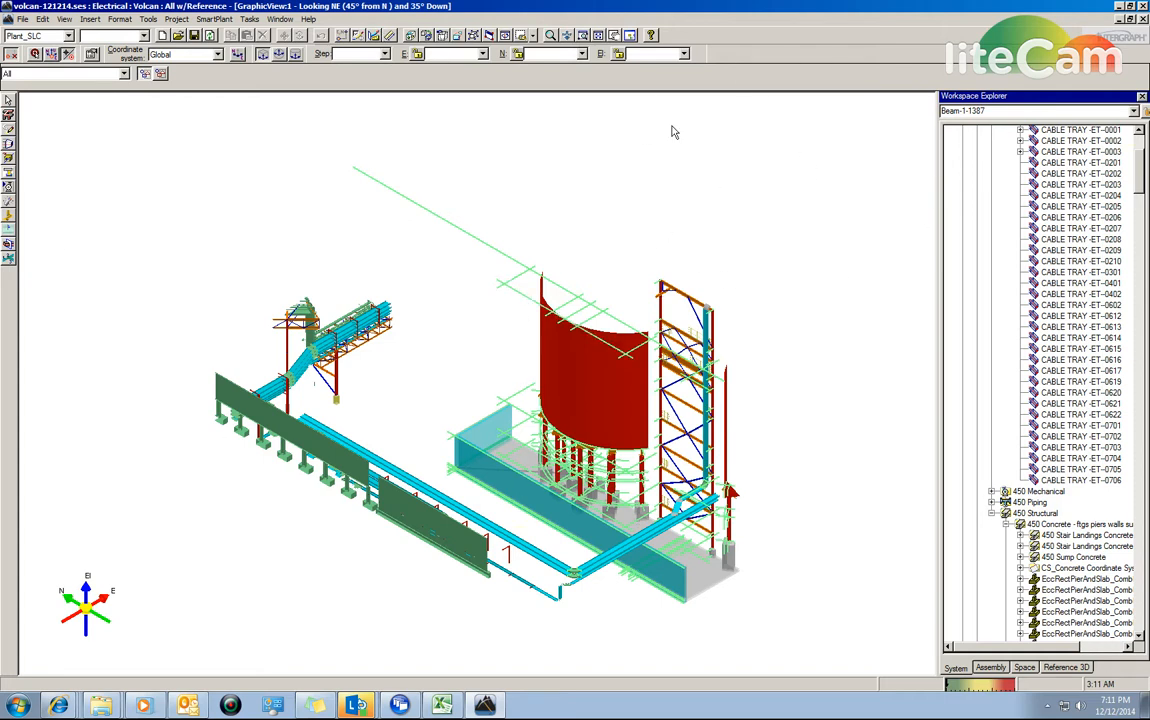
# - Open Common Views clear of the model and switch to the isometric view looking northwest
pyautogui.click(474, 36)
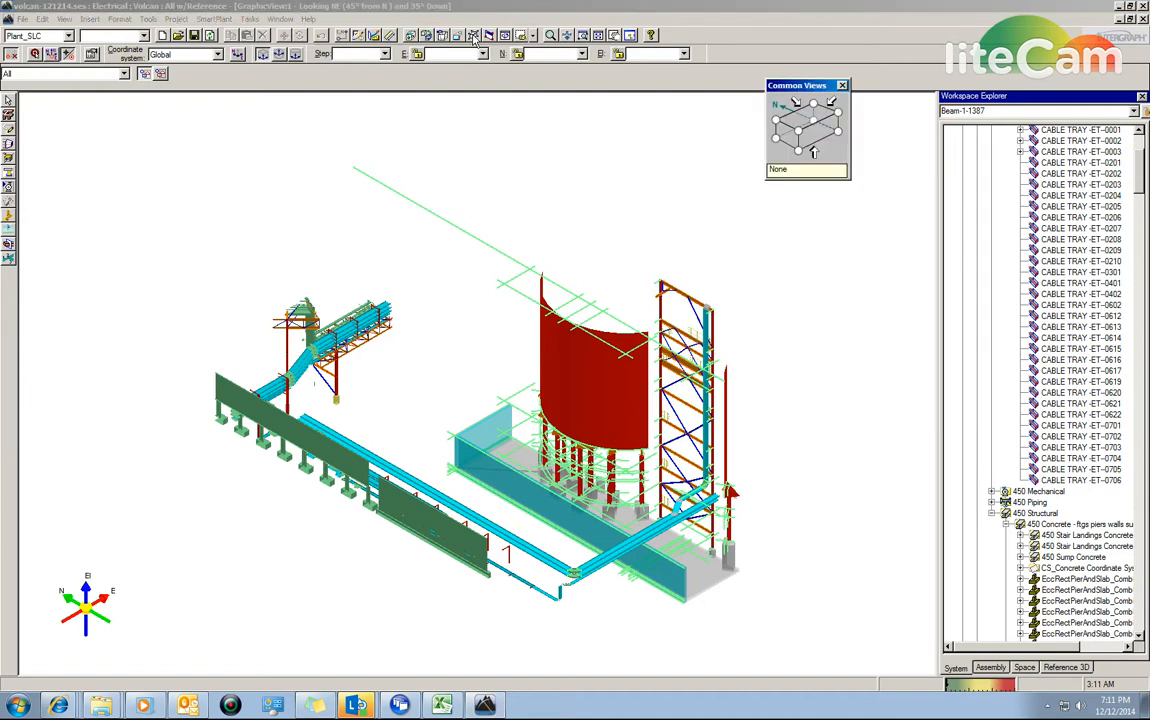
pyautogui.moveTo(810, 88); pyautogui.dragTo(876, 68)
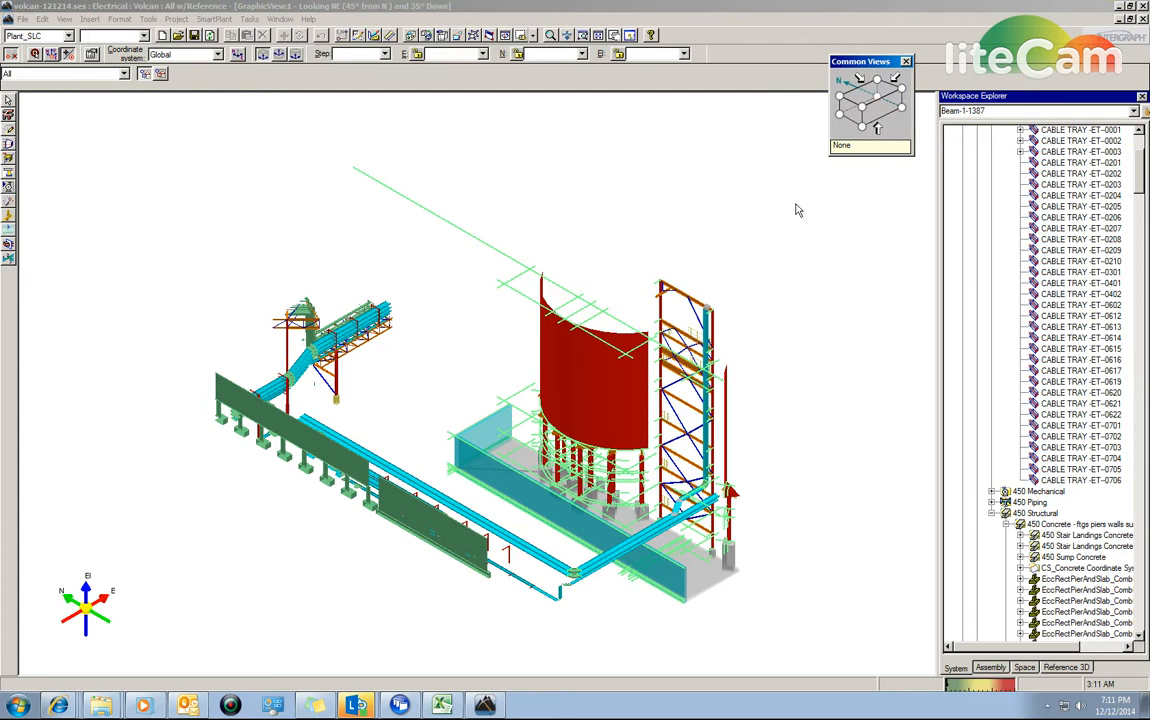
pyautogui.click(861, 114)
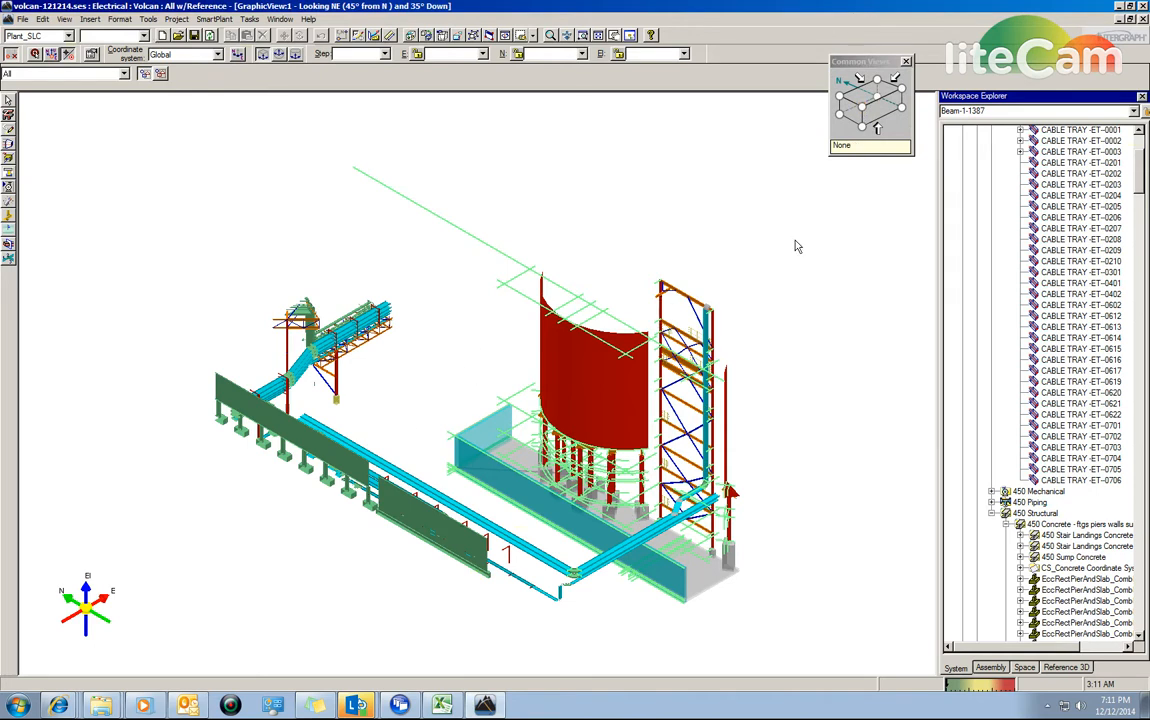
pyautogui.click(903, 91)
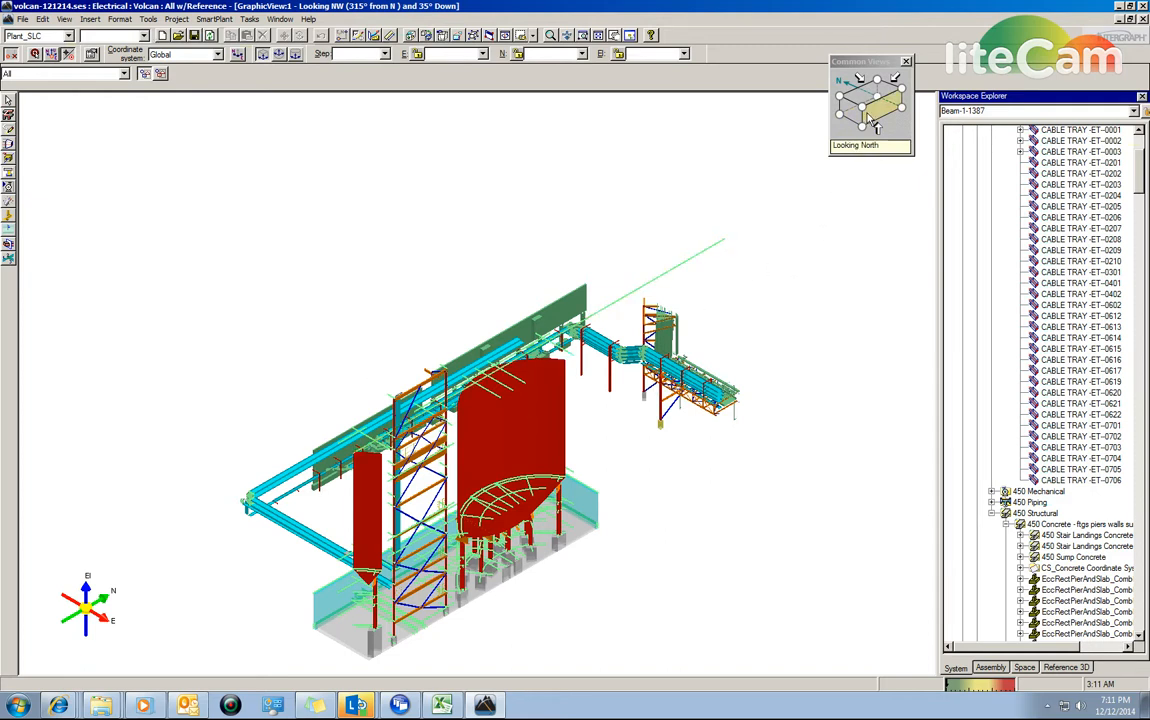
# - View the clipped model in Looking Plan, Looking Up, Looking East and Looking West orientations
pyautogui.click(860, 101)
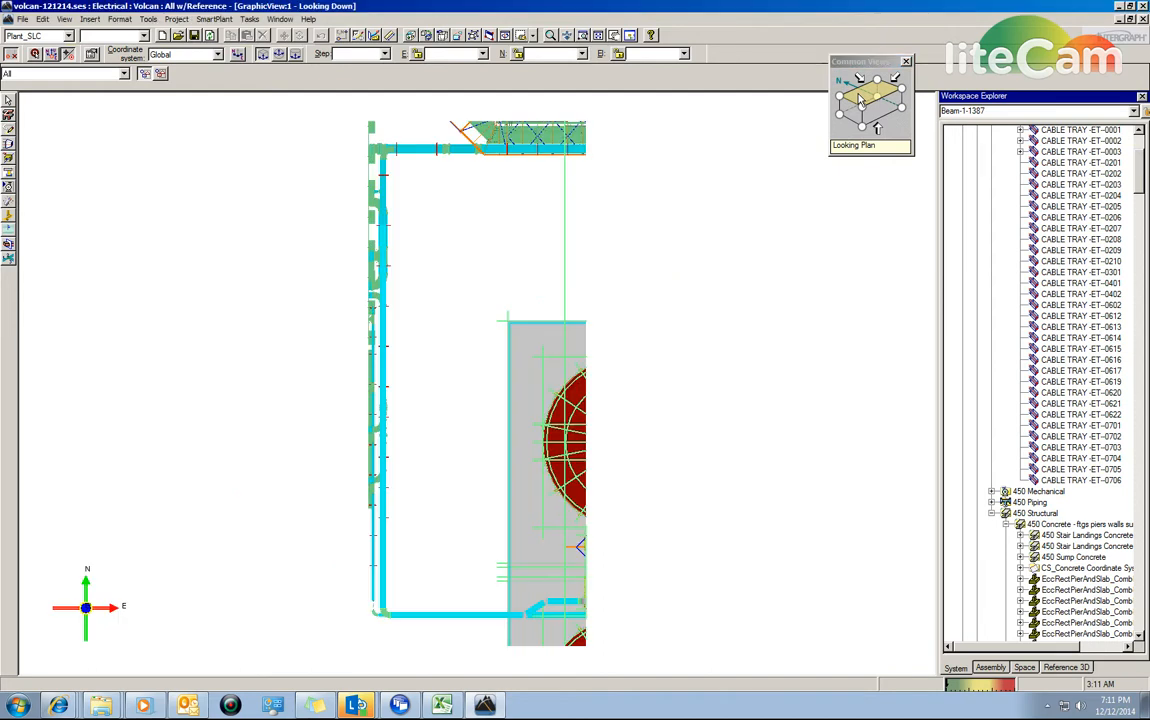
pyautogui.click(877, 131)
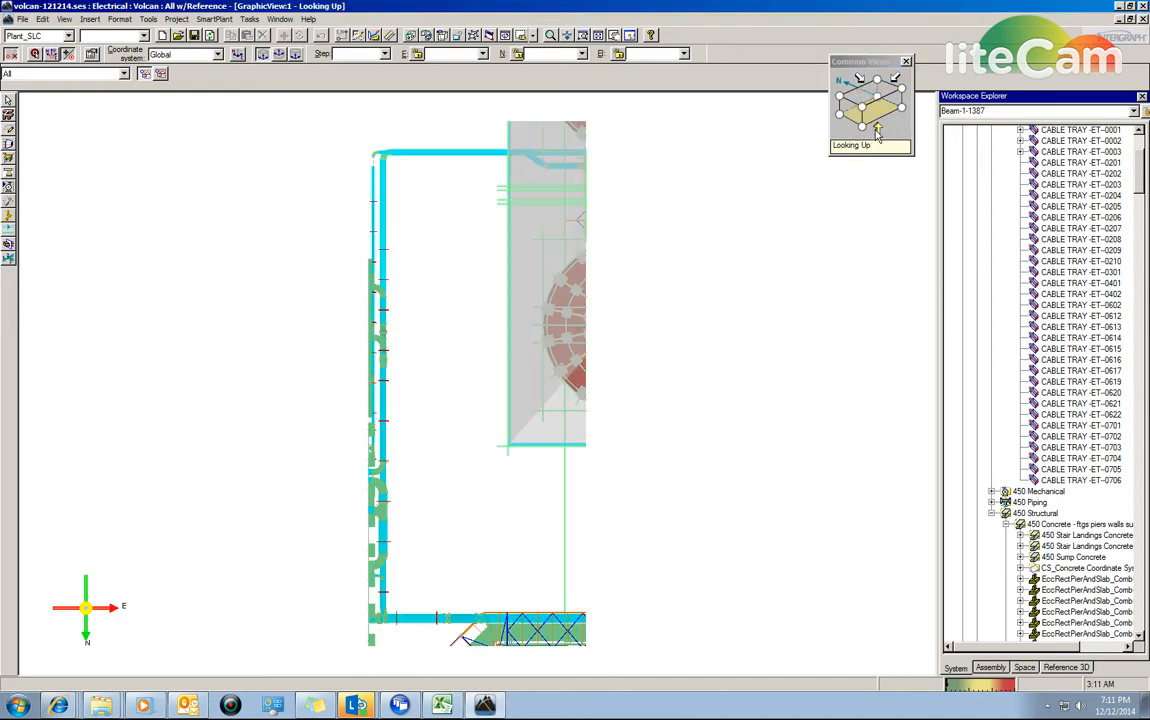
pyautogui.click(853, 116)
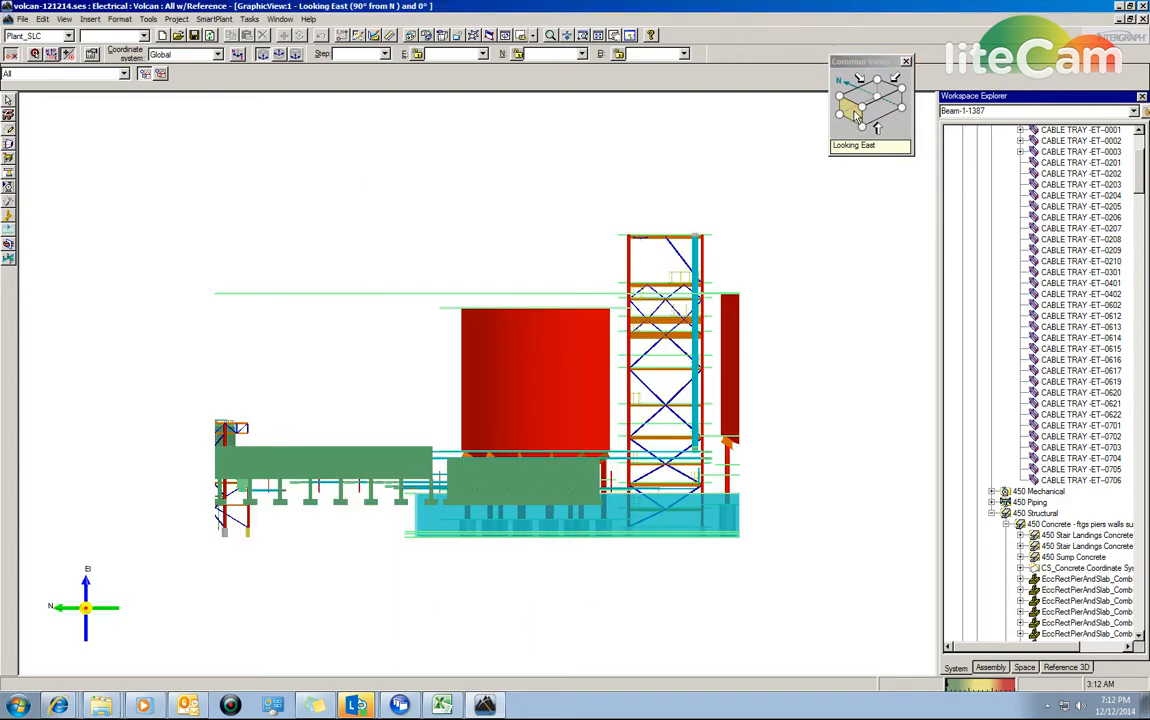
pyautogui.click(897, 82)
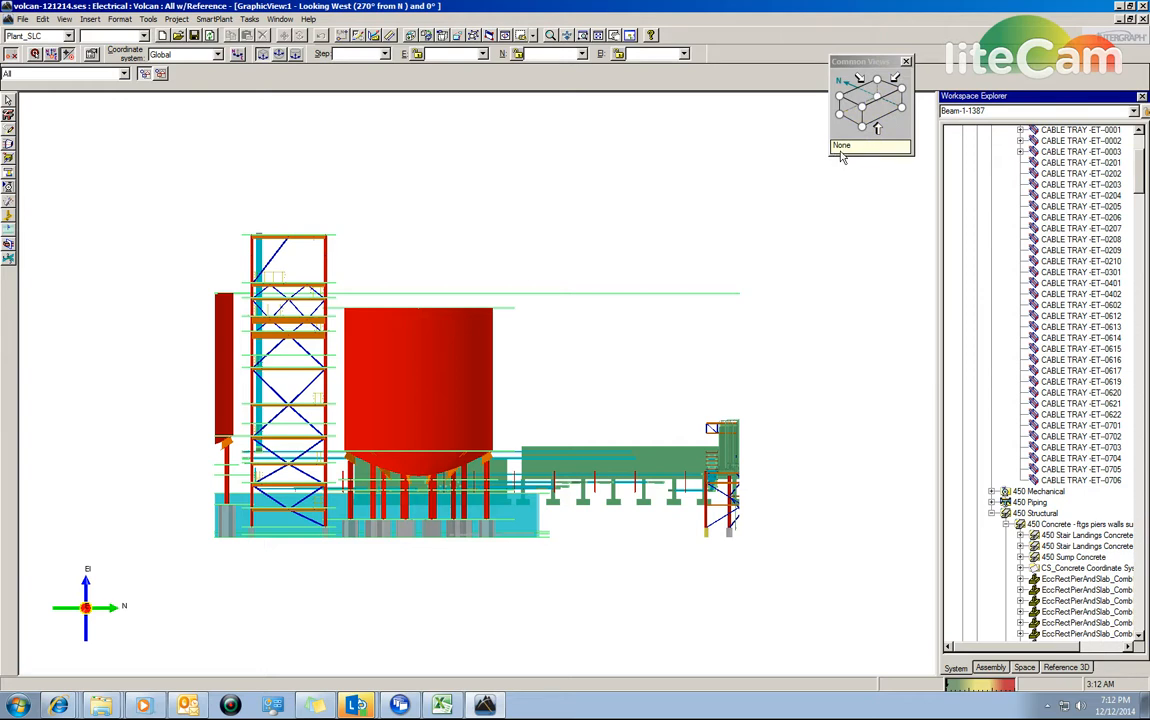
# - View the model from the northeast-looking isometric, Looking West, and the isometrics looking northwest and southwest
pyautogui.click(861, 112)
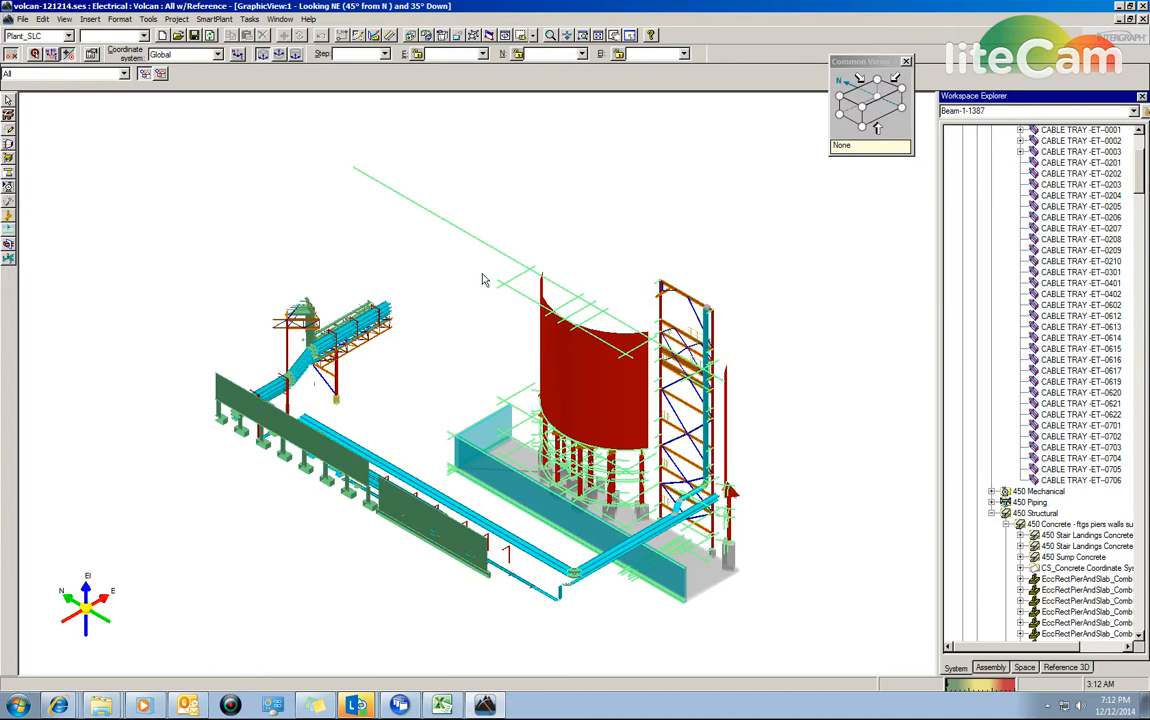
pyautogui.click(897, 88)
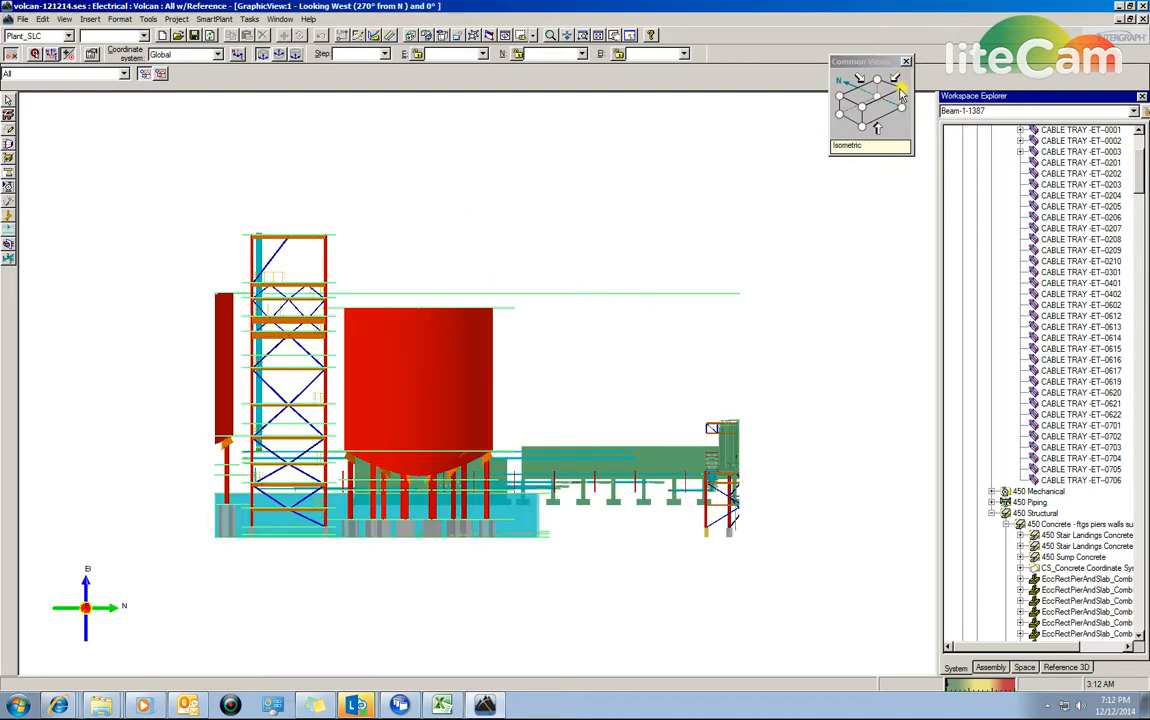
pyautogui.click(899, 90)
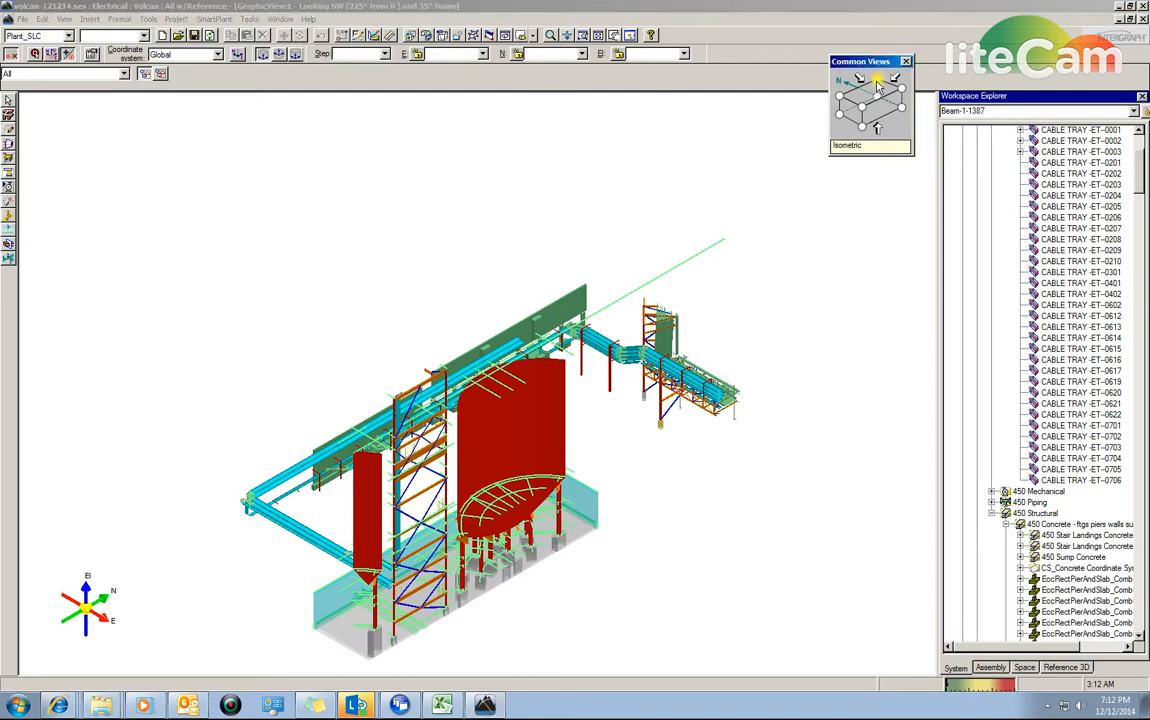
pyautogui.click(878, 88)
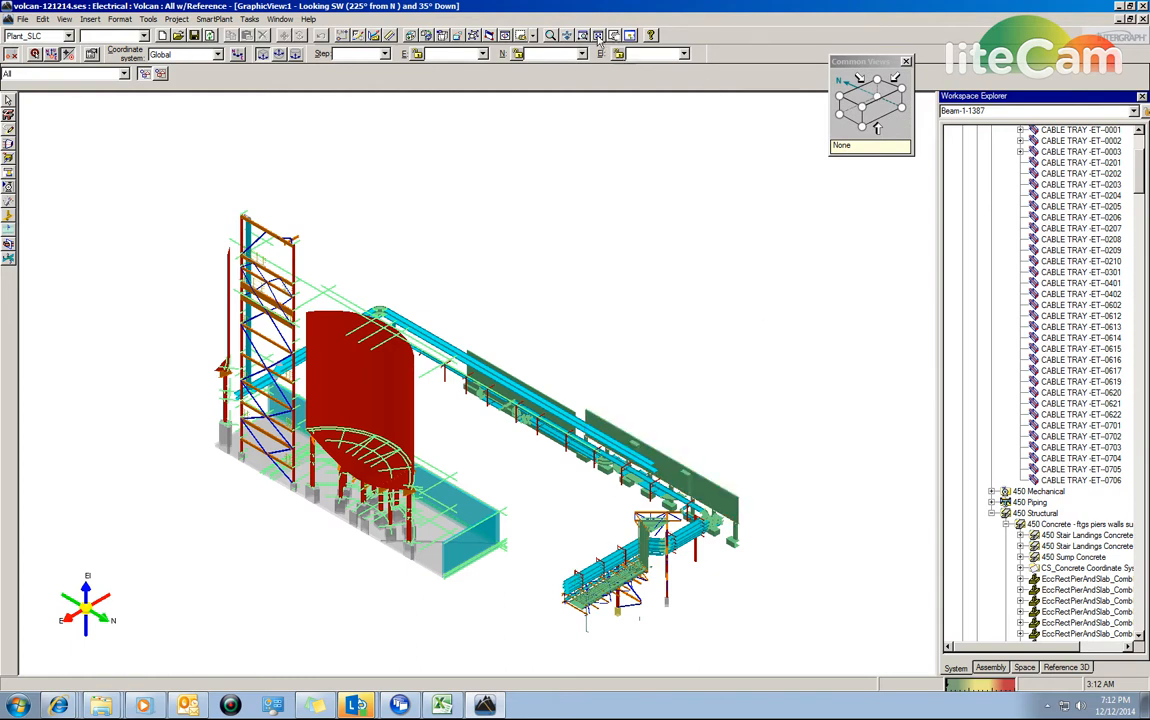
# - Use the Zoom tool to examine the cable trays and their supports along the long building wall up close
pyautogui.click(551, 38)
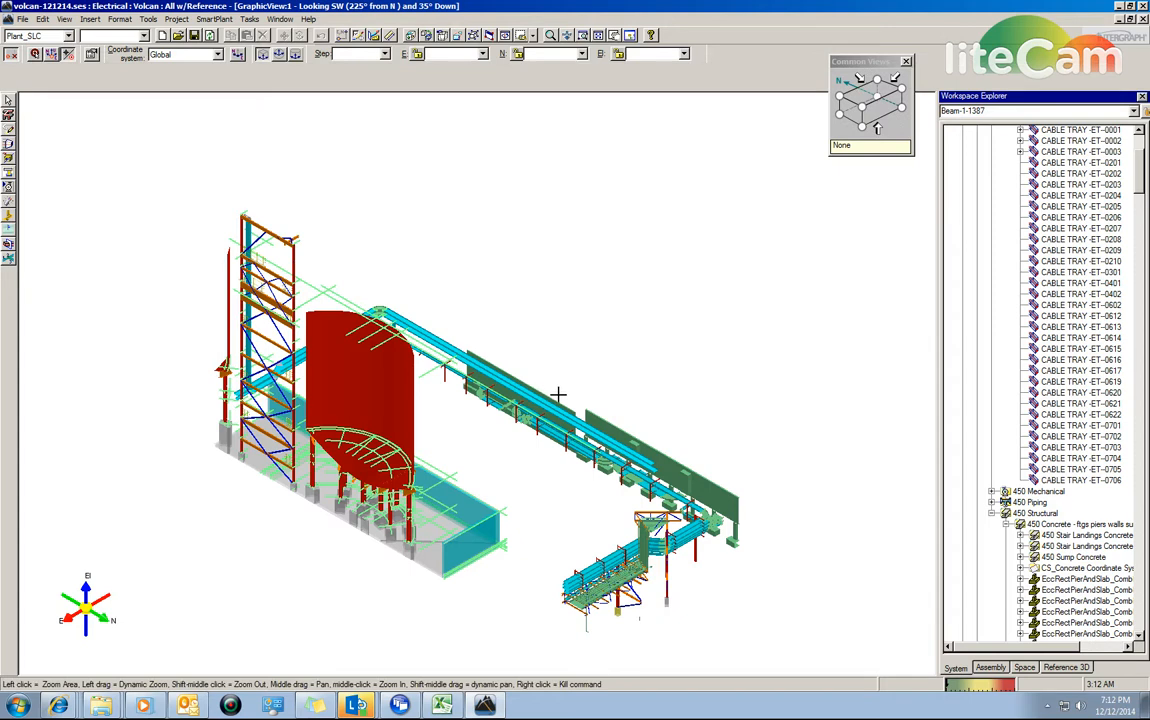
pyautogui.moveTo(591, 423); pyautogui.dragTo(500, 383)
pyautogui.moveTo(500, 384); pyautogui.dragTo(360, 288, button='middle')
pyautogui.moveTo(665, 303); pyautogui.dragTo(580, 254, button='middle')
pyautogui.moveTo(464, 355); pyautogui.dragTo(586, 414)
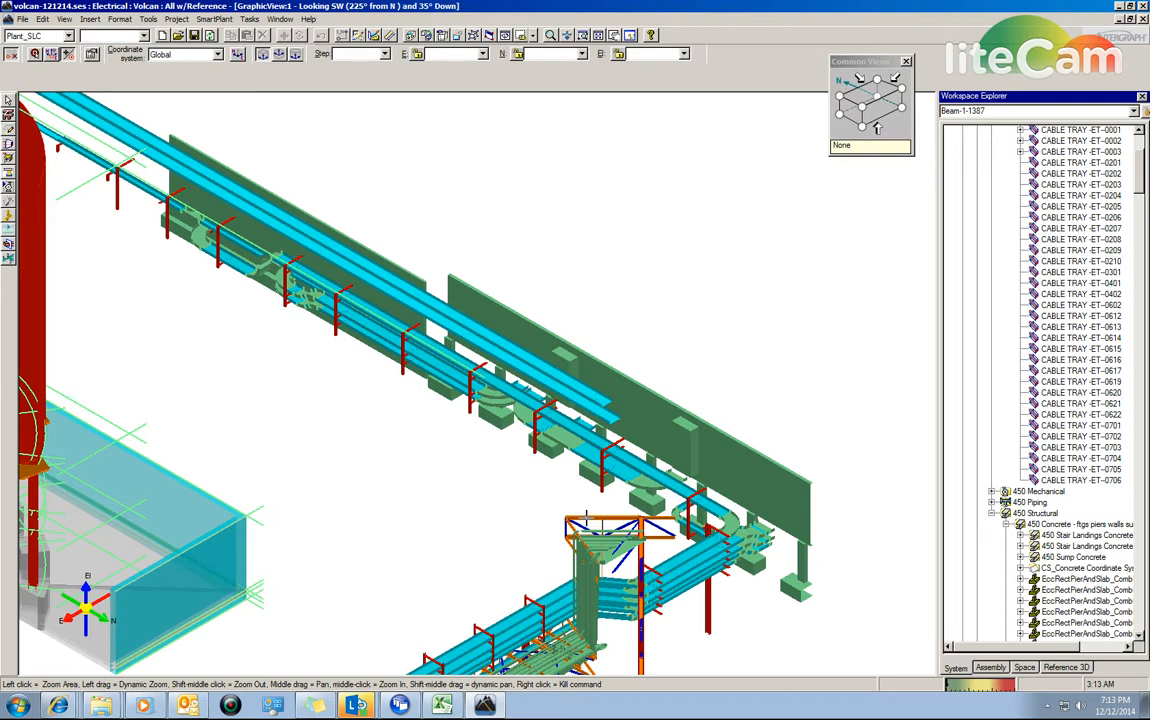
pyautogui.moveTo(290, 400); pyautogui.dragTo(347, 411, button='middle')
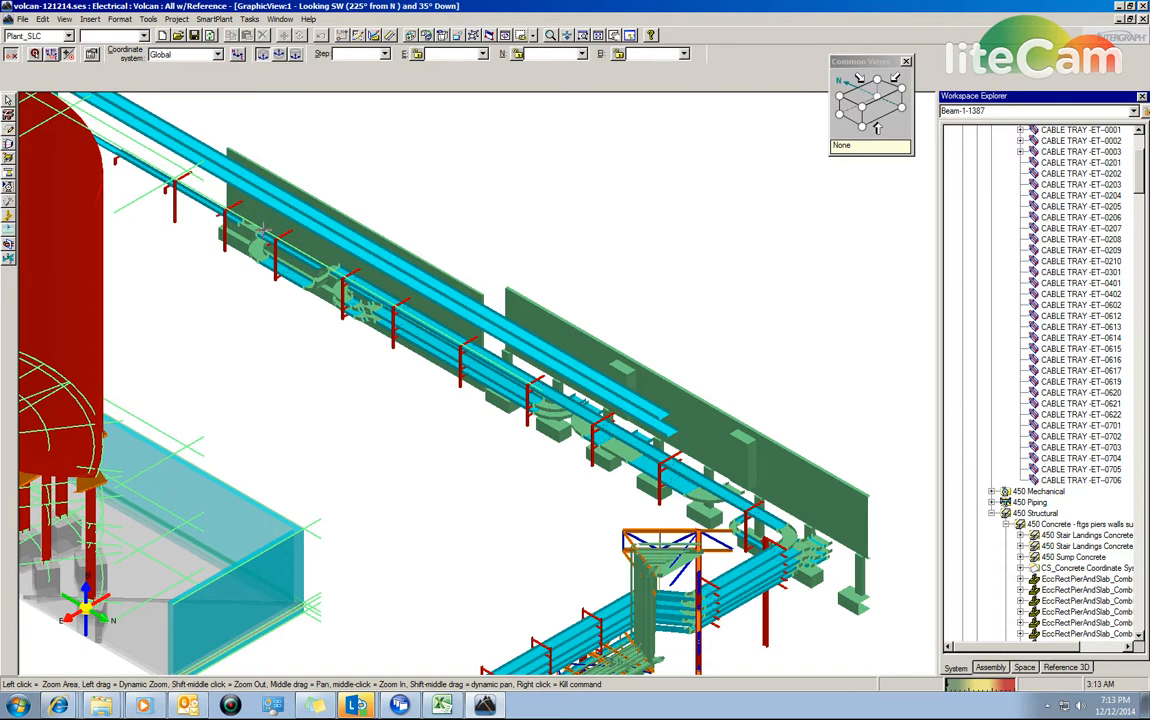
pyautogui.moveTo(673, 423); pyautogui.dragTo(537, 365, button='middle')
pyautogui.scroll(-2, 537, 365)
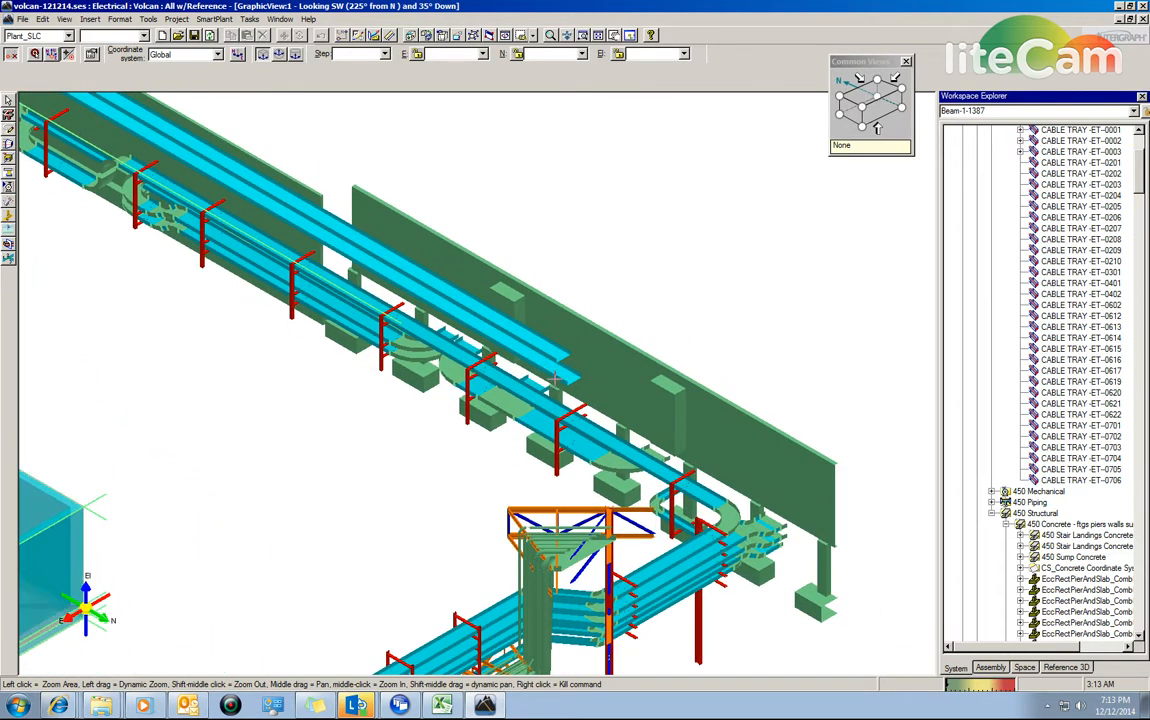
pyautogui.scroll(3, 781, 489)
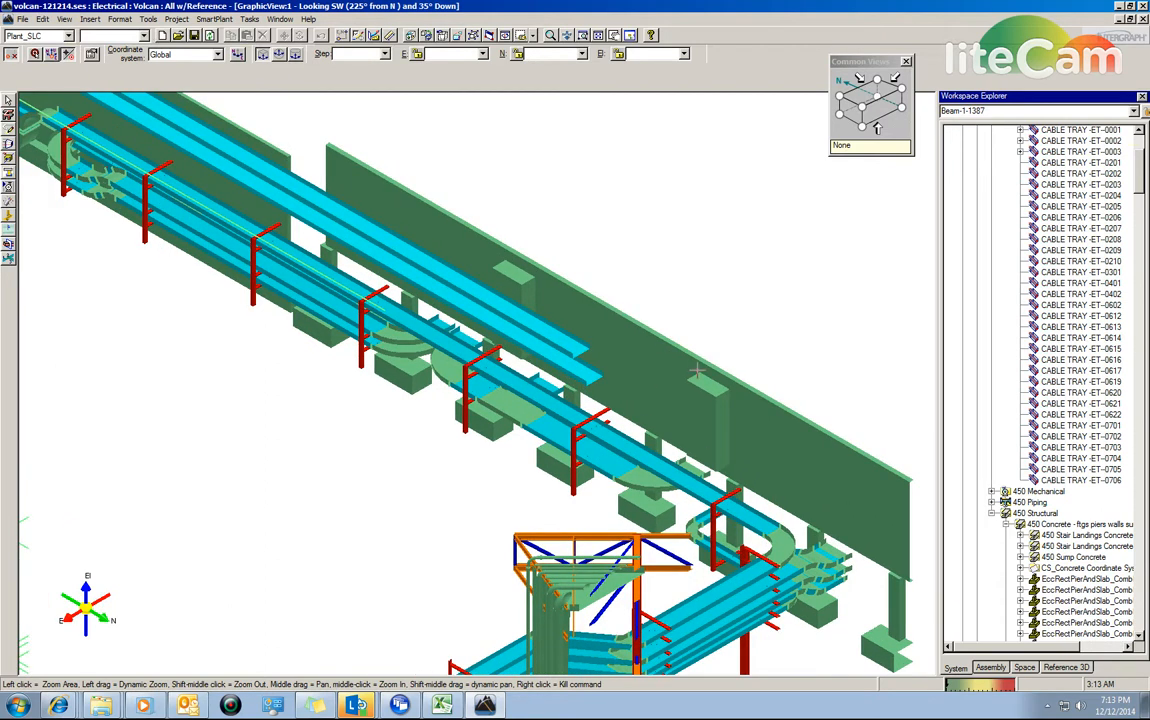